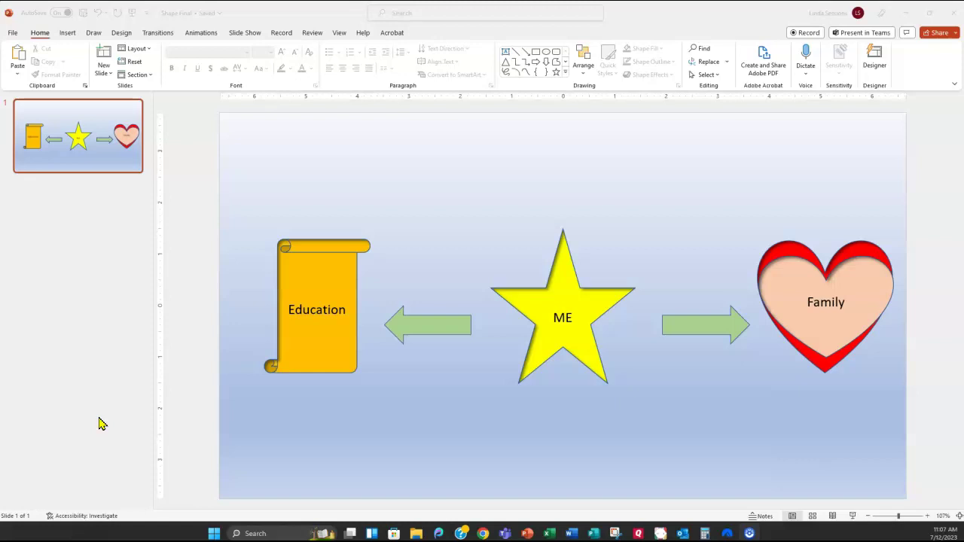
Step: Add a blank second slide after the diagram slide and bring up the Insert Shapes gallery
left_click(96, 411)
left_click(93, 415)
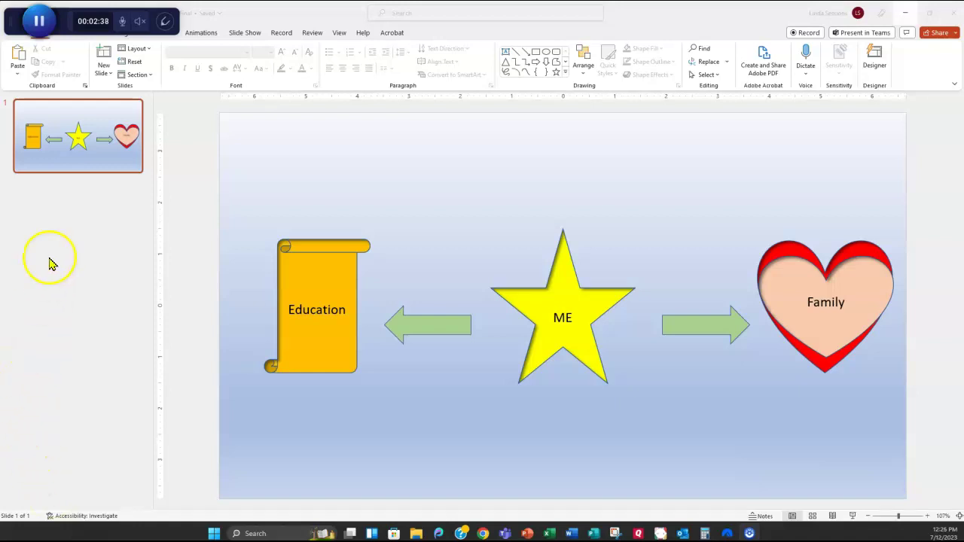
left_click(108, 78)
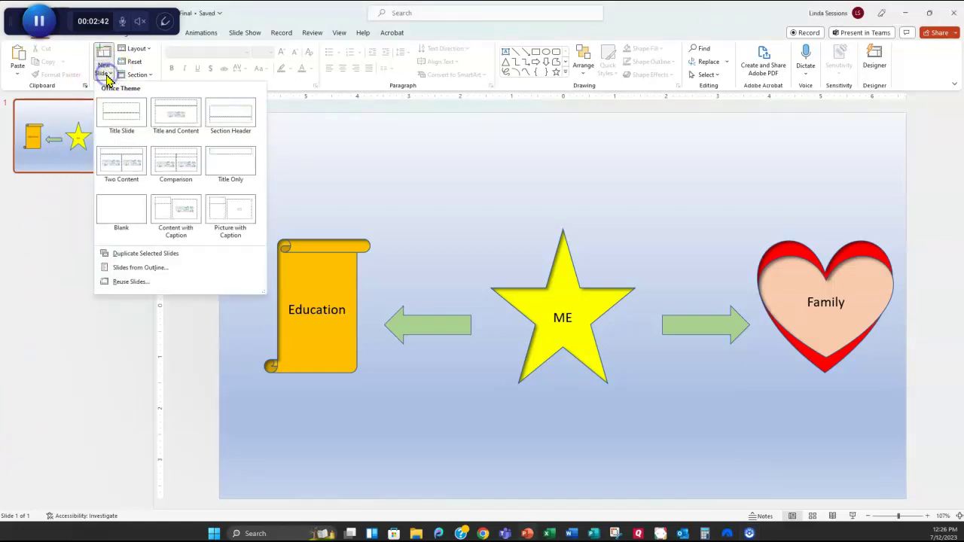
left_click(118, 213)
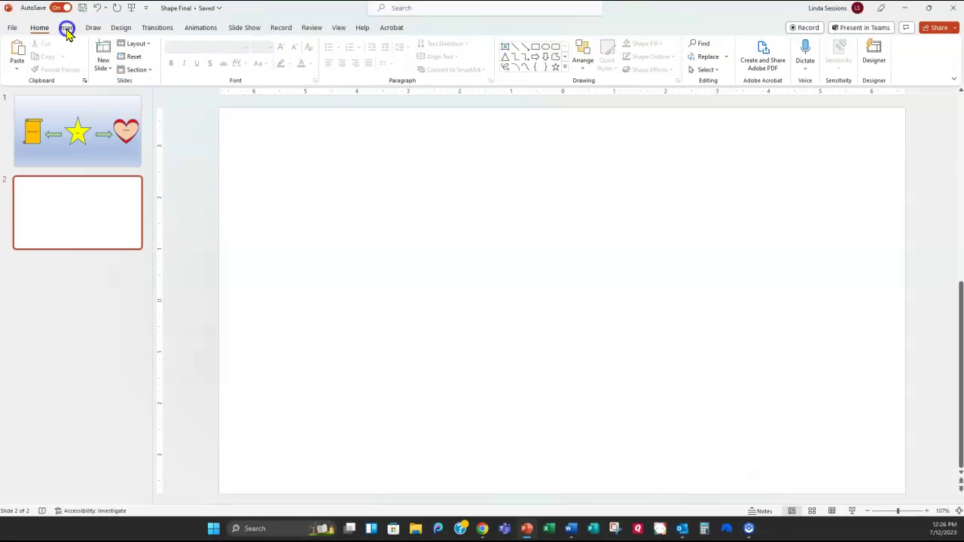
left_click(67, 28)
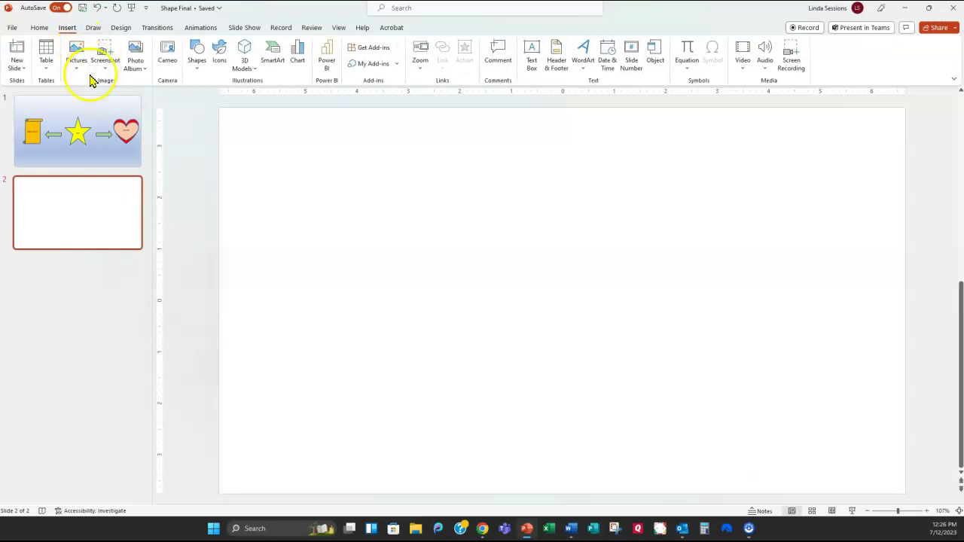
left_click(201, 70)
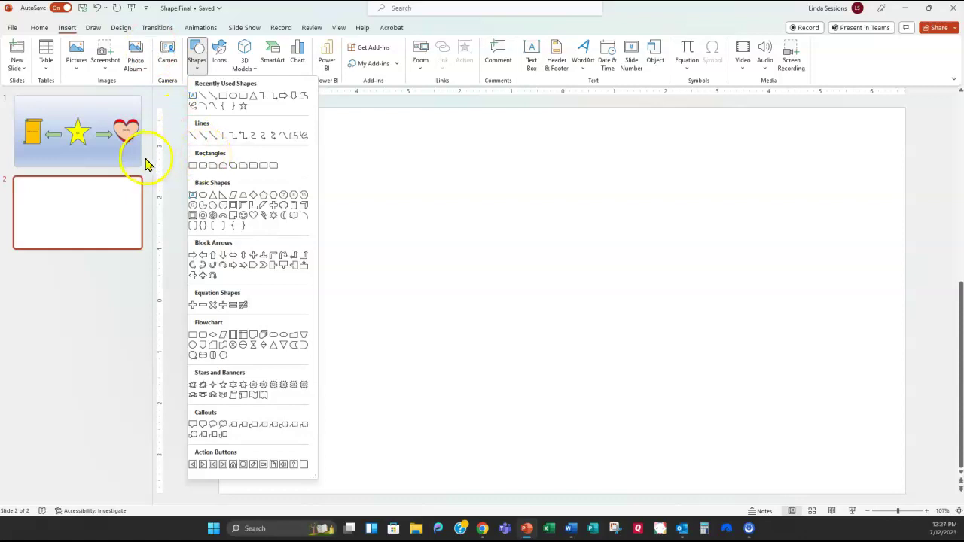
Step: Draw a five-point star near the slide centre, then narrow it to about 1.97 by 2.04 inches
left_click(223, 385)
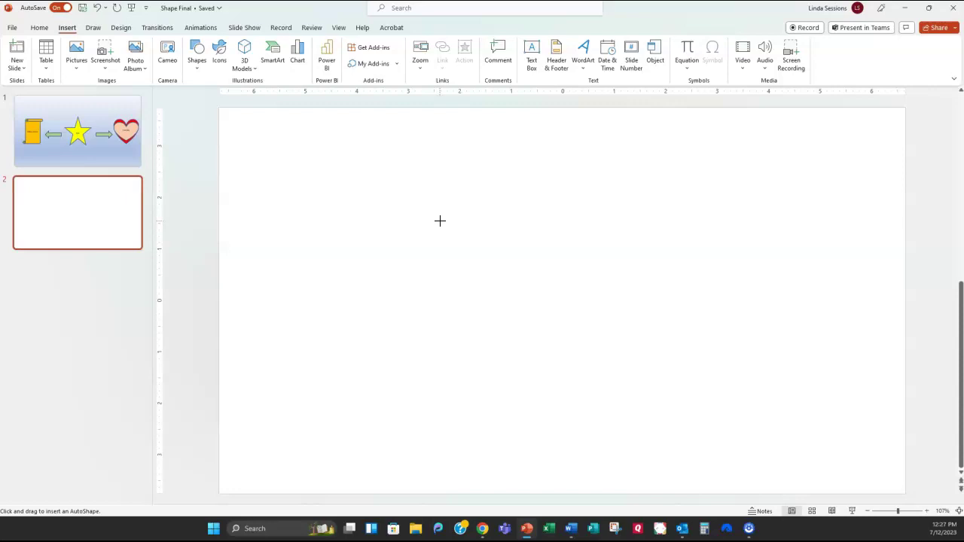
left_click_drag(440, 221, 558, 323)
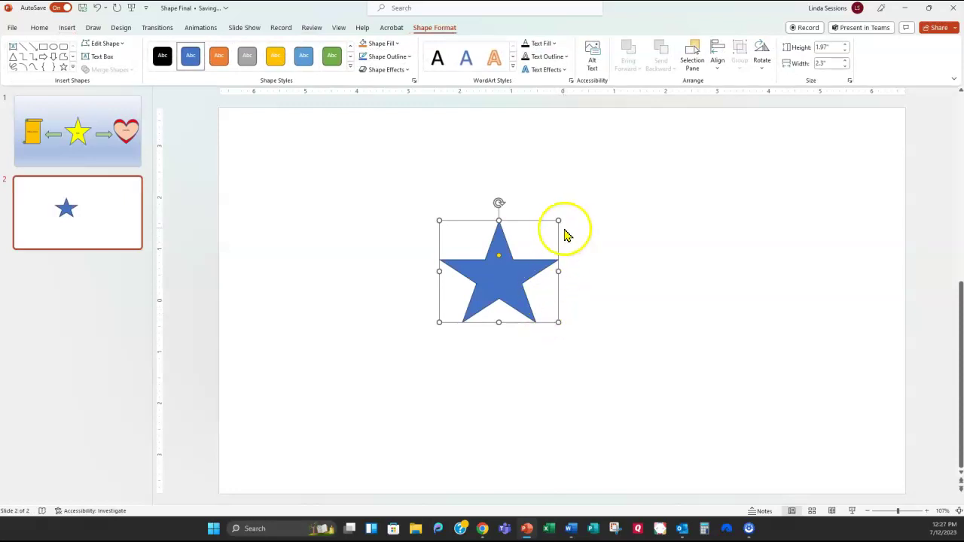
mouse_move(560, 219)
left_mouse_down()
mouse_move(583, 189)
mouse_move(517, 226)
mouse_move(545, 220)
left_mouse_up()
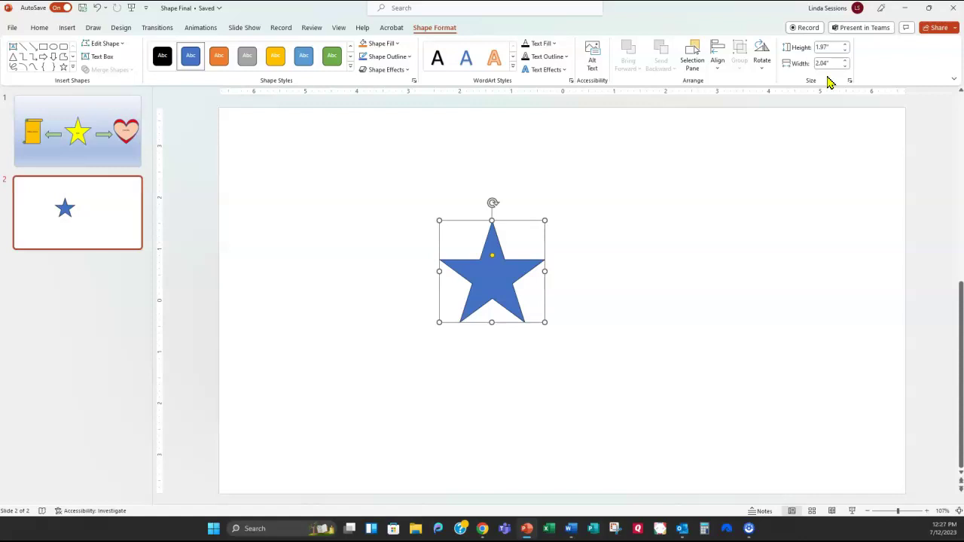
Step: Set the star's height and width to 3 inches each
left_click(832, 47)
type("3")
key("Return")
left_click(829, 64)
type("3")
key("Return")
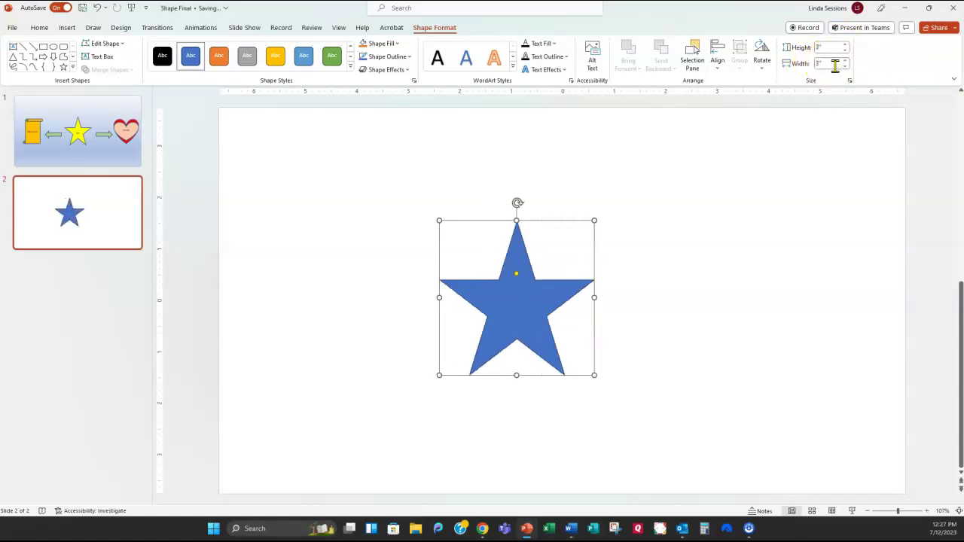
Step: Try thinning the star's points with the adjustment handle, then undo back to the regular star
left_click(518, 276)
left_click_drag(517, 276, 516, 301)
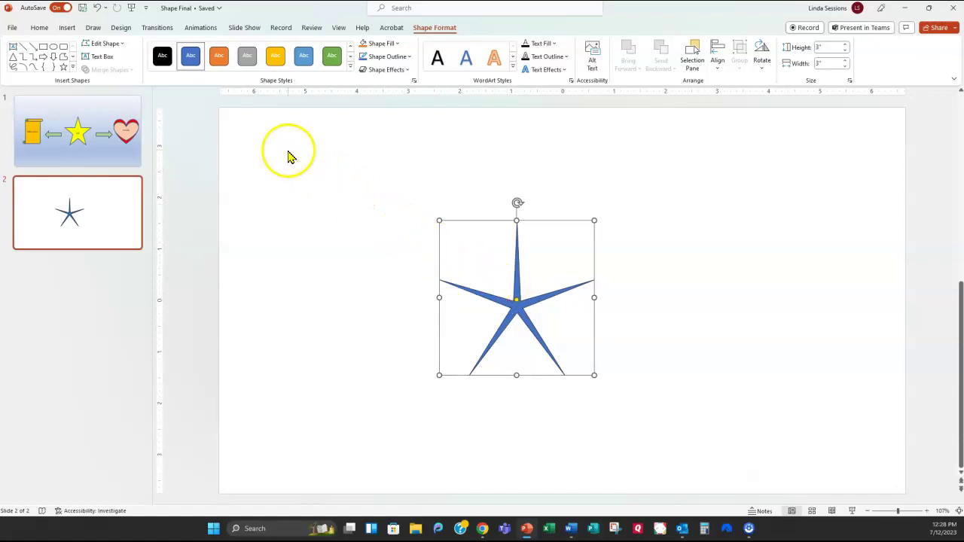
left_click(96, 8)
left_click(96, 8)
left_click(97, 8)
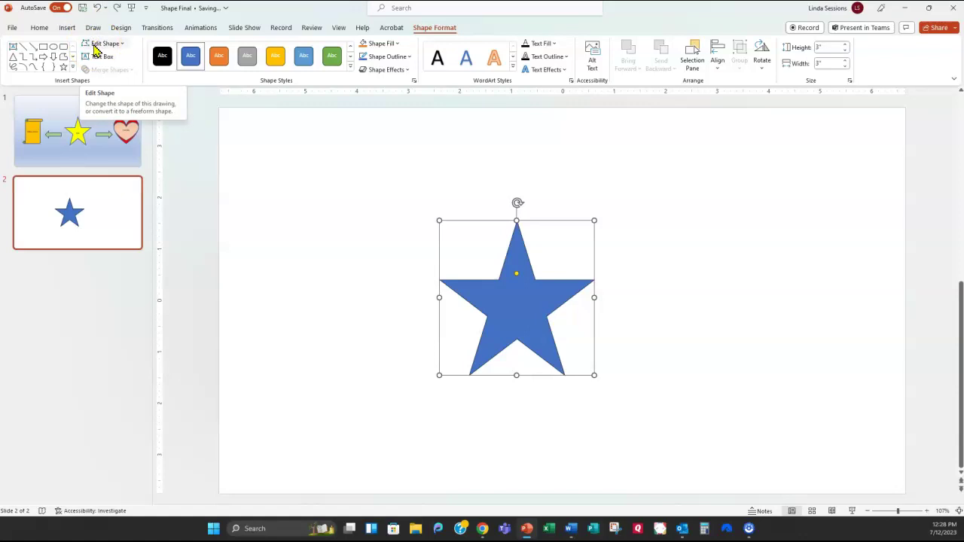
left_click(123, 45)
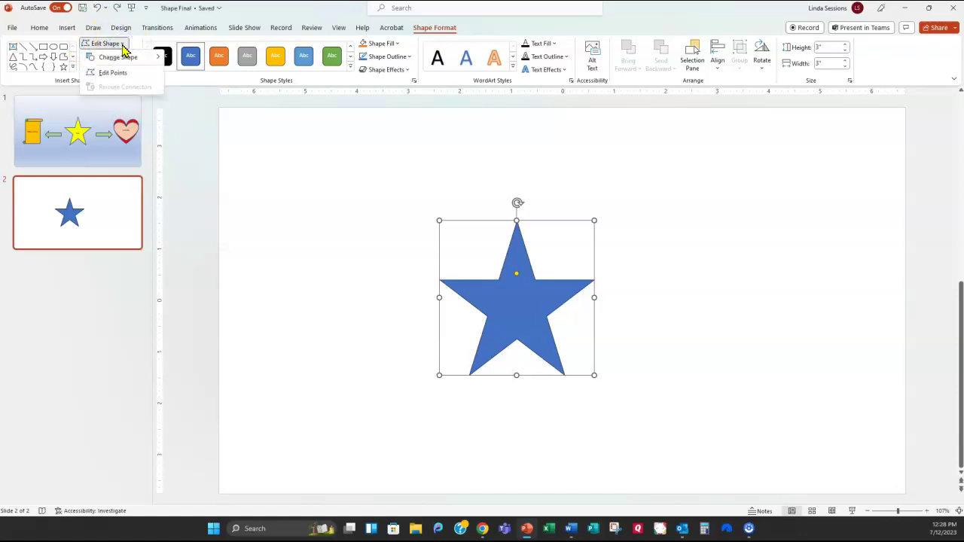
mouse_move(122, 62)
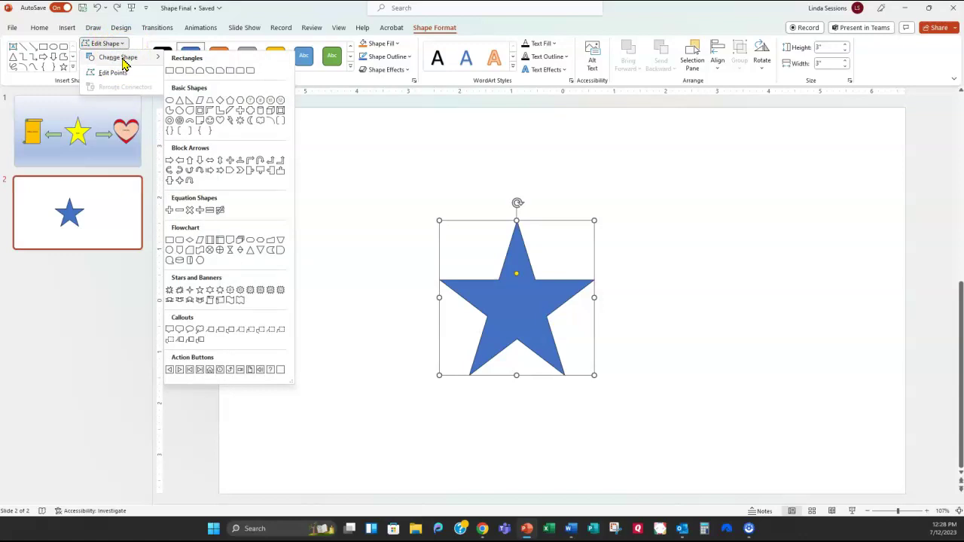
left_click(113, 73)
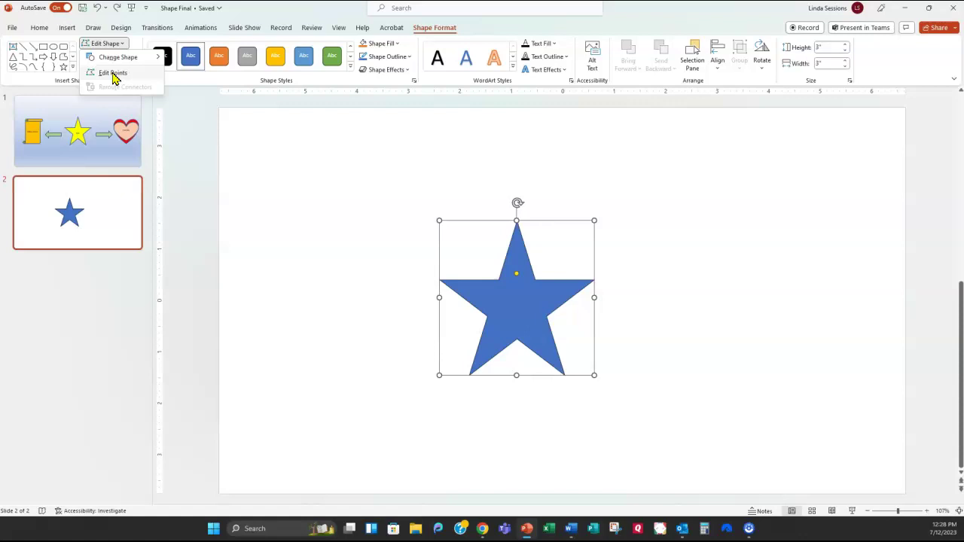
left_click(113, 73)
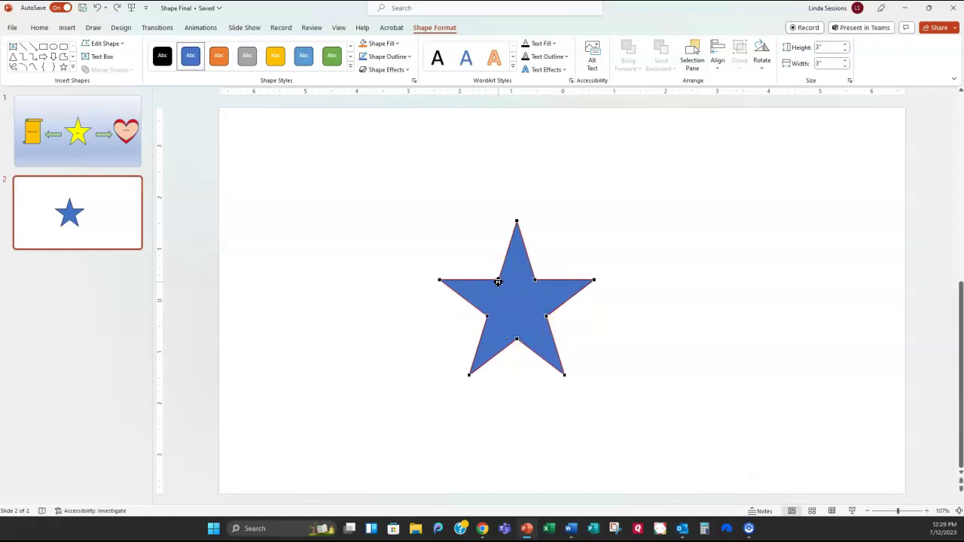
left_click(441, 280)
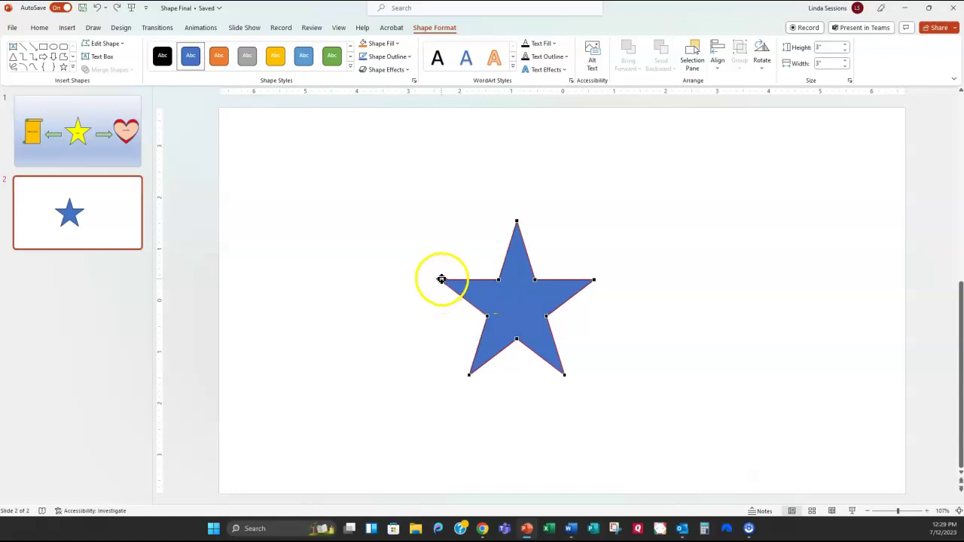
left_click_drag(441, 279, 453, 255)
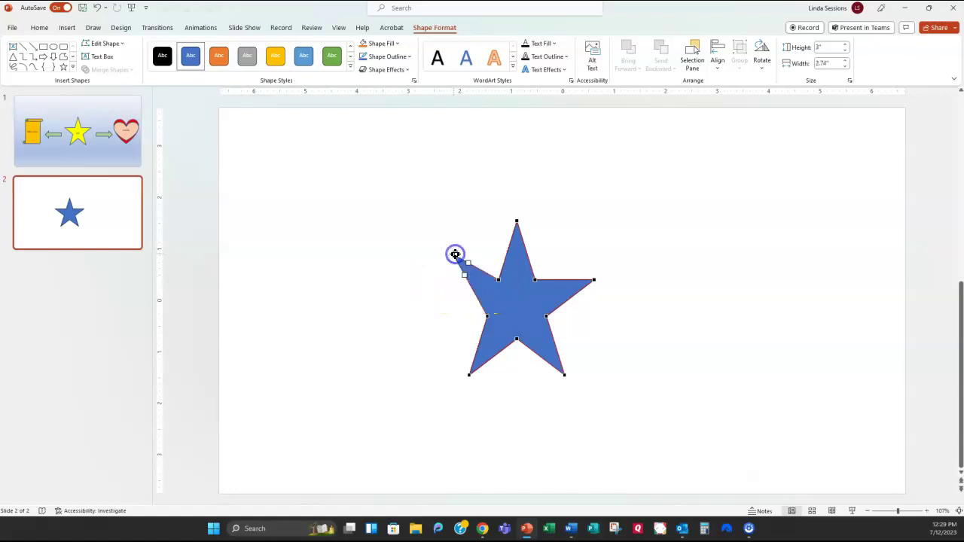
left_click_drag(594, 280, 590, 313)
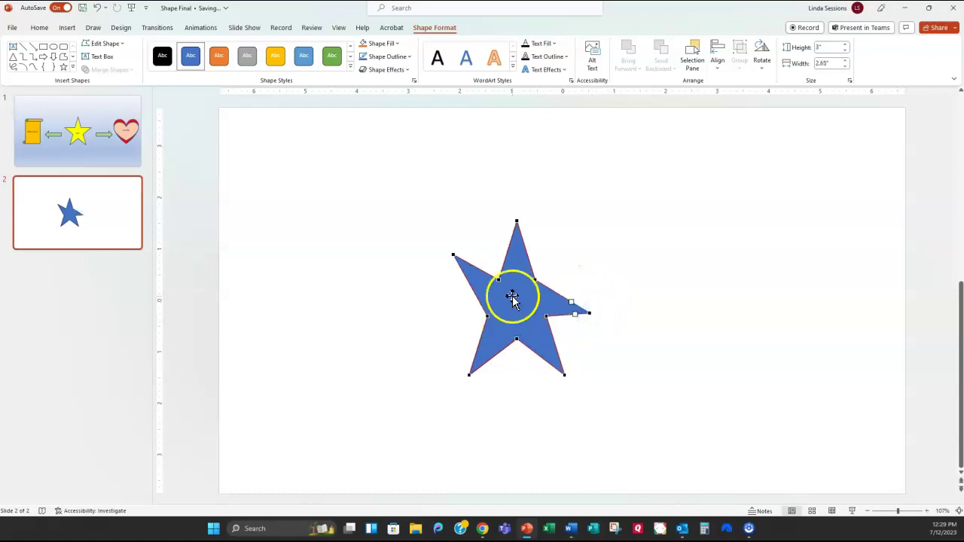
left_click_drag(536, 279, 518, 292)
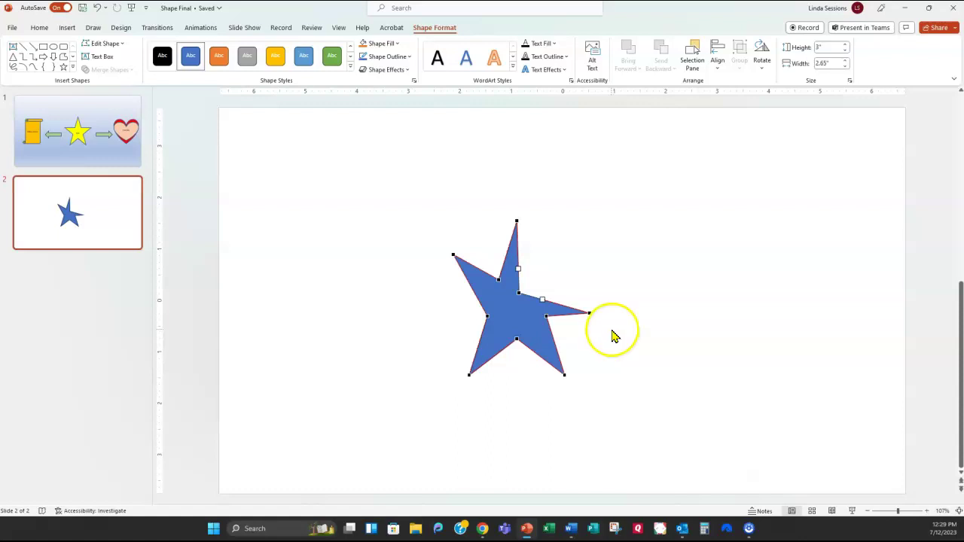
left_click(97, 8)
left_click(98, 8)
left_click(97, 8)
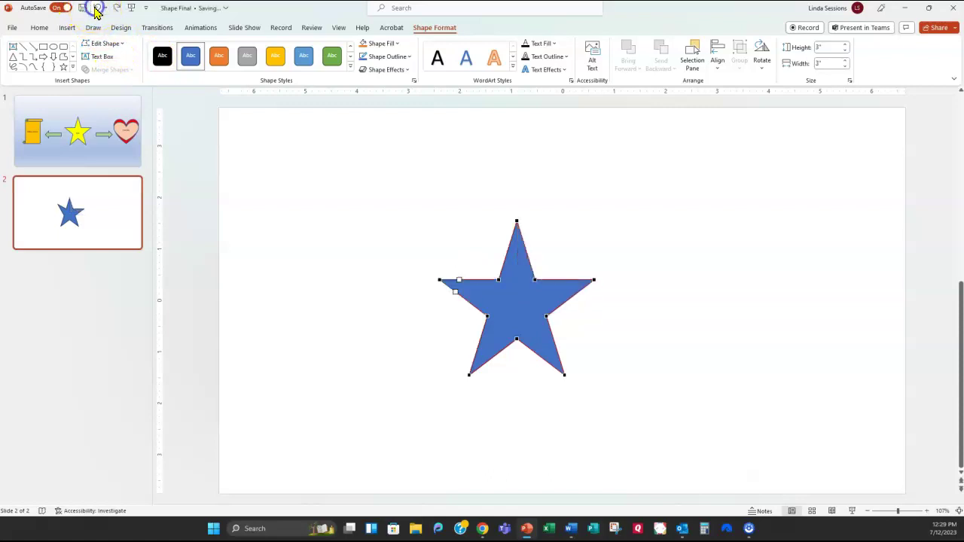
left_click(97, 8)
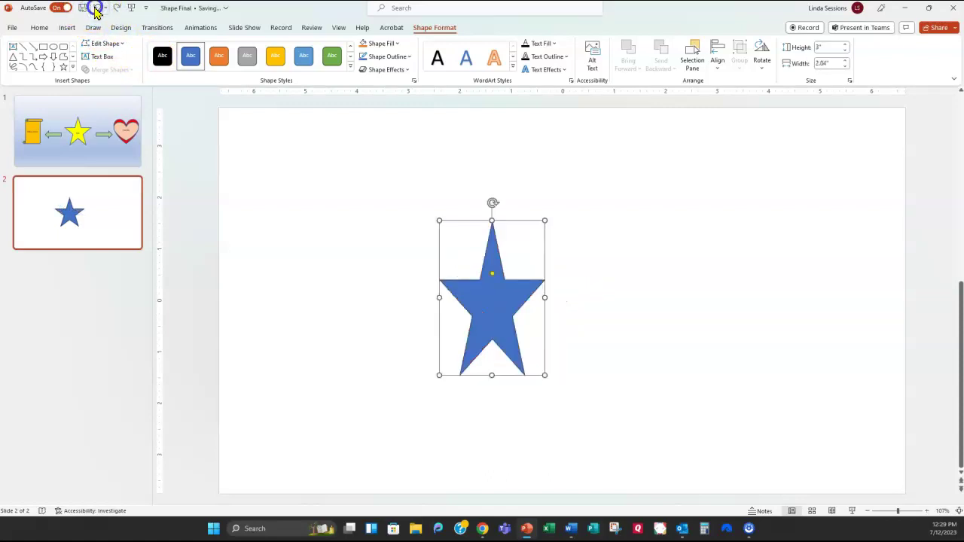
left_click(116, 9)
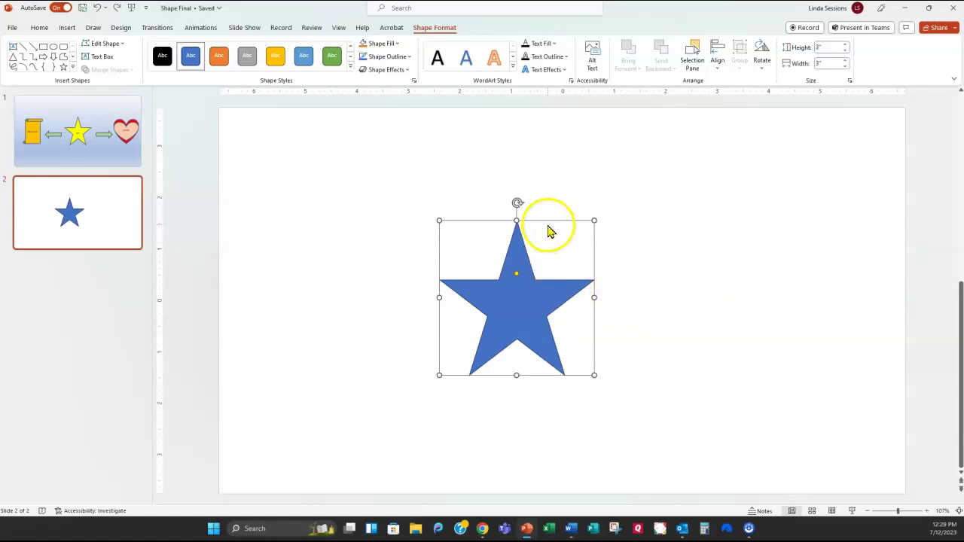
Step: Move the star, then apply Align Center and Align Middle to centre it on the slide
left_click_drag(549, 219, 537, 178)
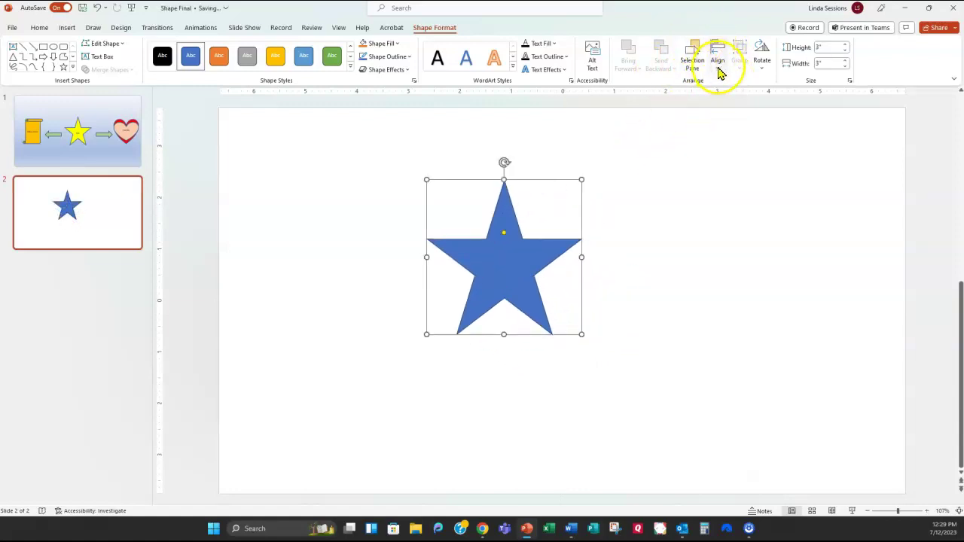
left_click(718, 67)
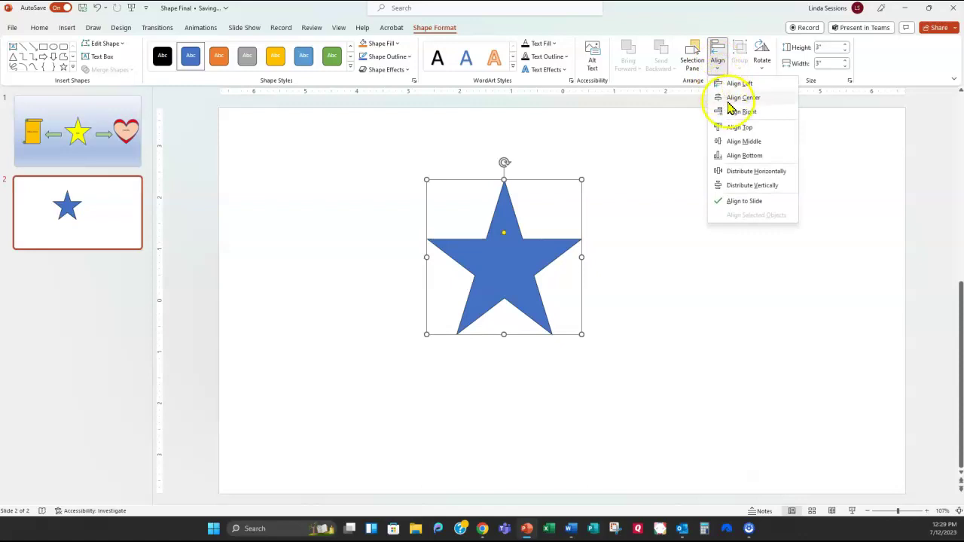
left_click(729, 101)
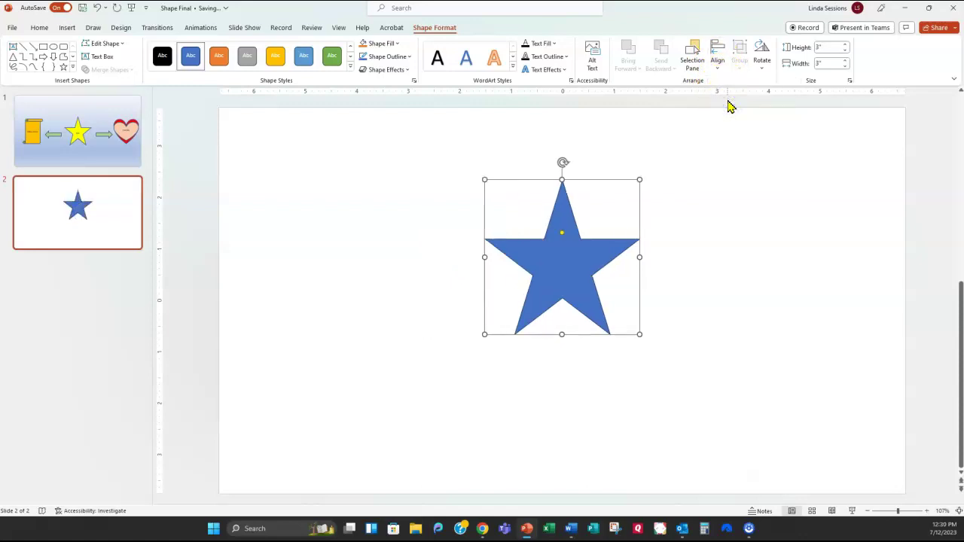
left_click(716, 65)
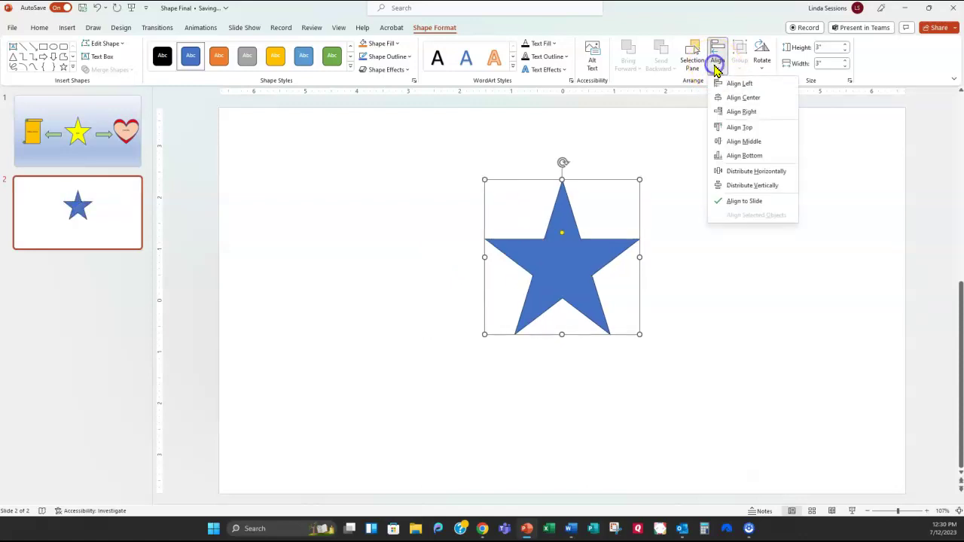
left_click(724, 141)
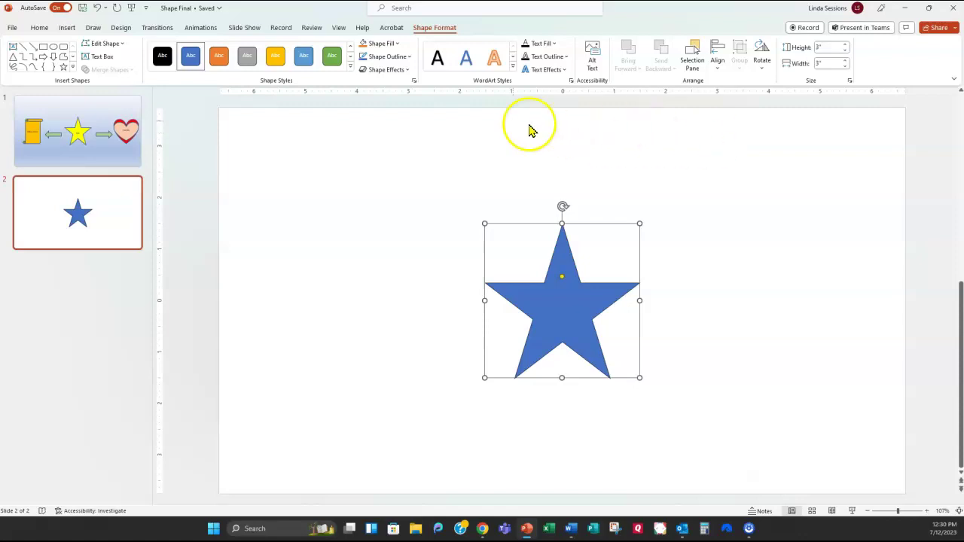
Step: Draw an Arrow: Right block arrow right of the star and apply Align Middle
left_click(68, 28)
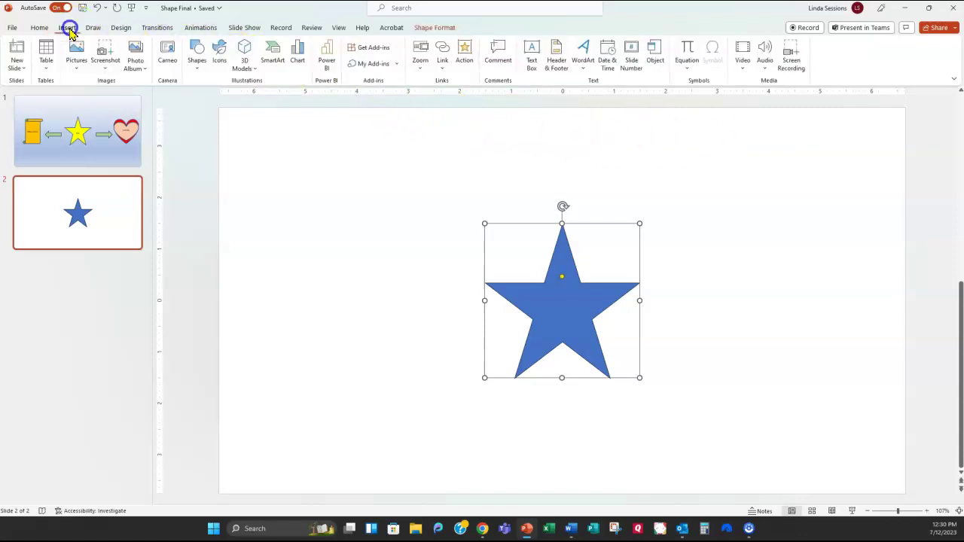
left_click(197, 60)
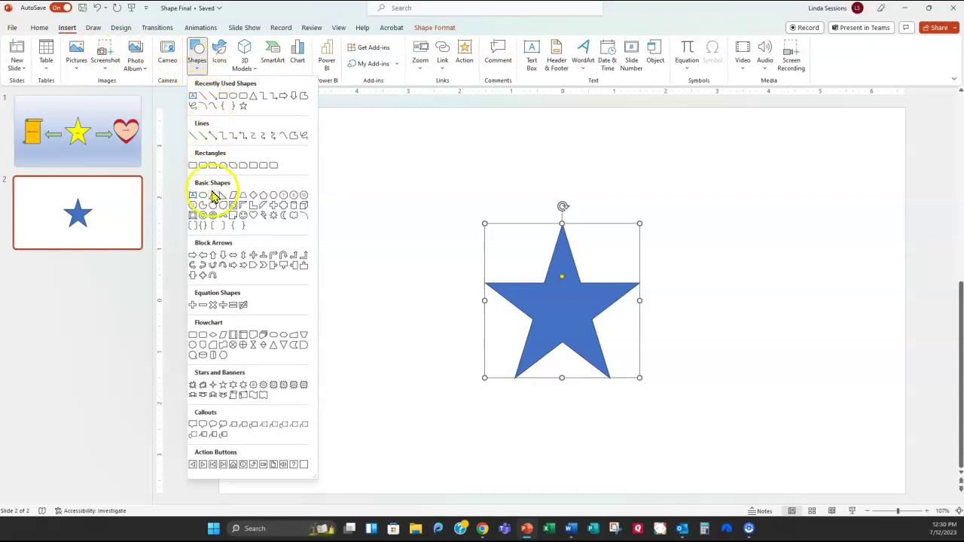
left_click(192, 257)
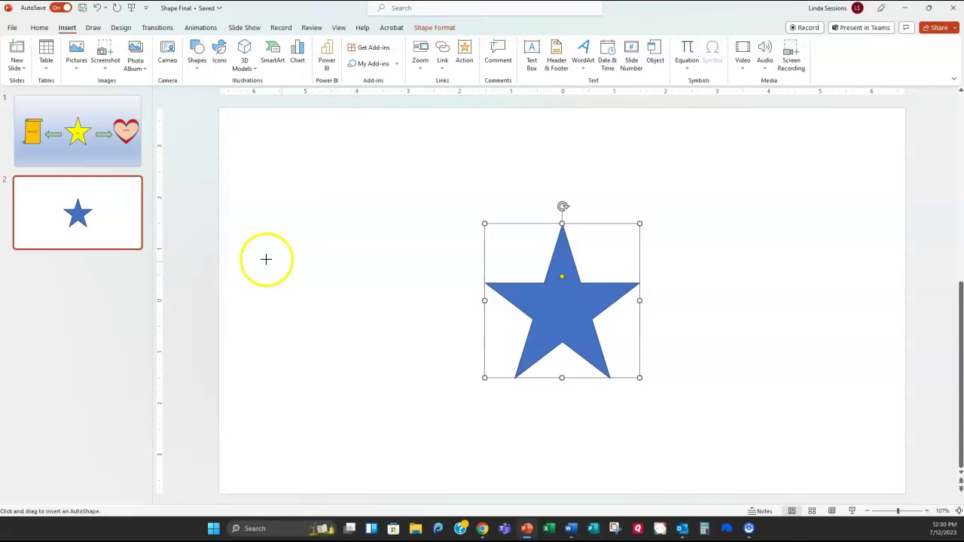
left_click_drag(662, 276, 733, 306)
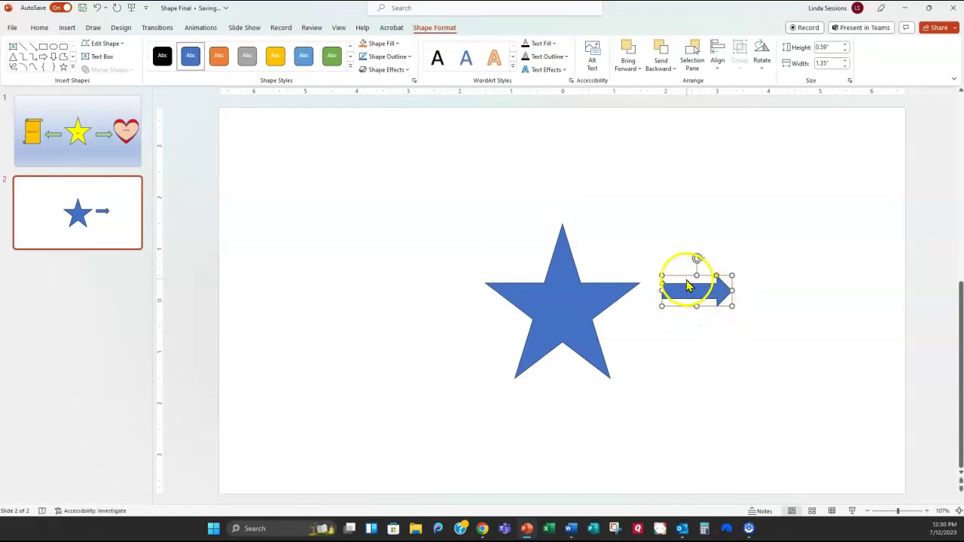
left_click(717, 68)
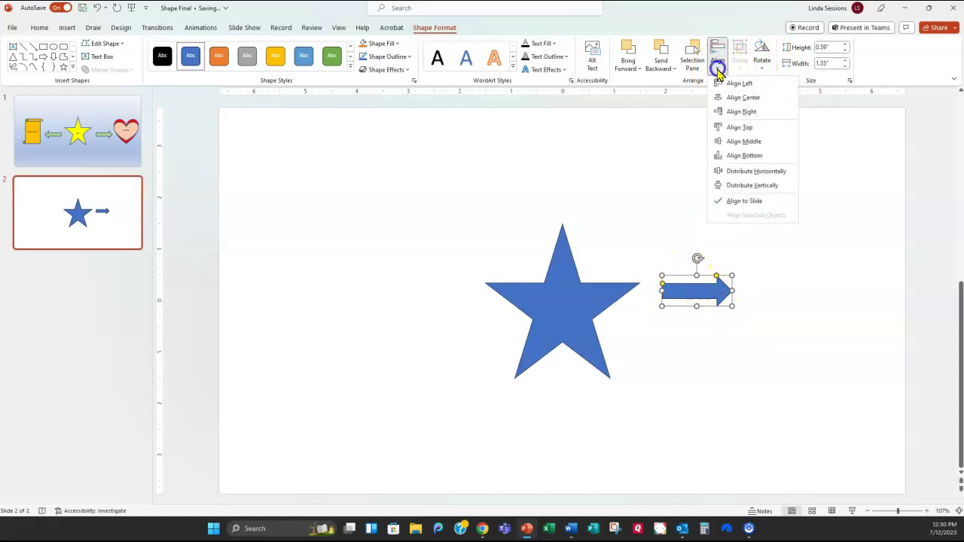
left_click(727, 142)
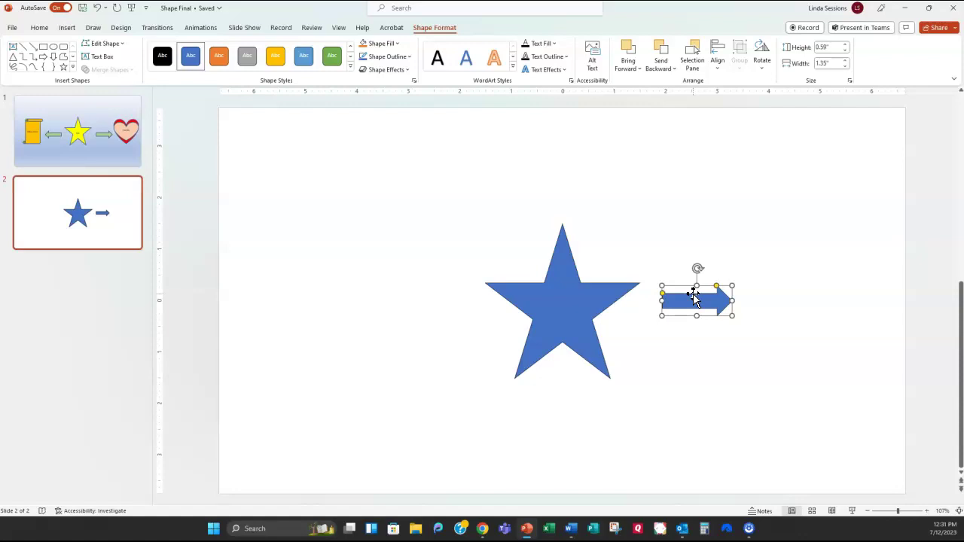
Step: Duplicate the arrow with Ctrl+D, line the copy up left of the star, and flip it horizontally
key("ctrl+d")
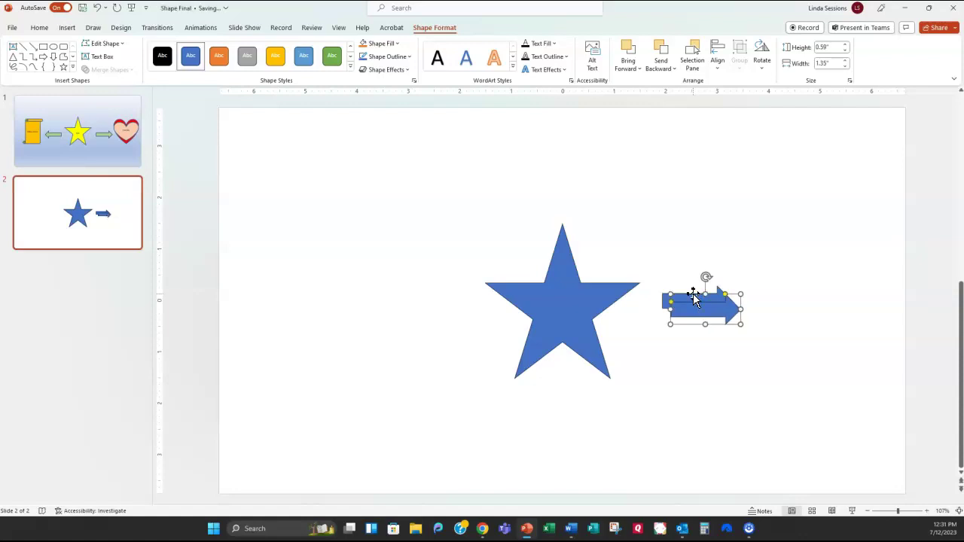
left_click_drag(694, 299, 435, 309)
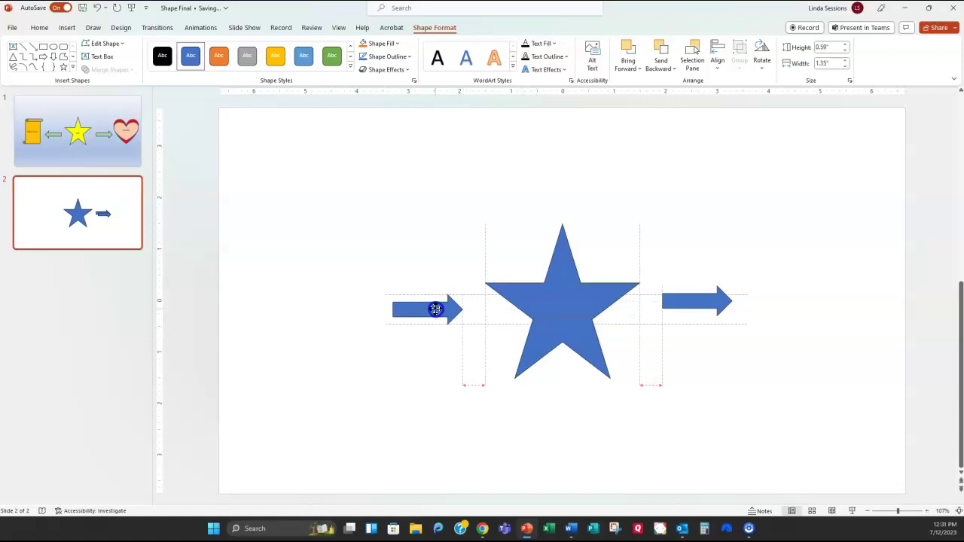
left_click_drag(436, 309, 437, 303)
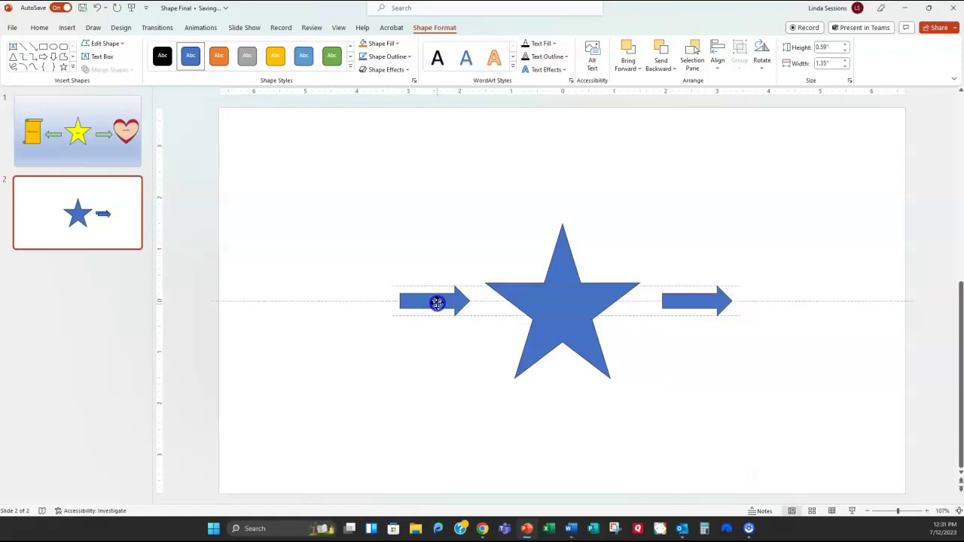
left_click_drag(437, 303, 437, 302)
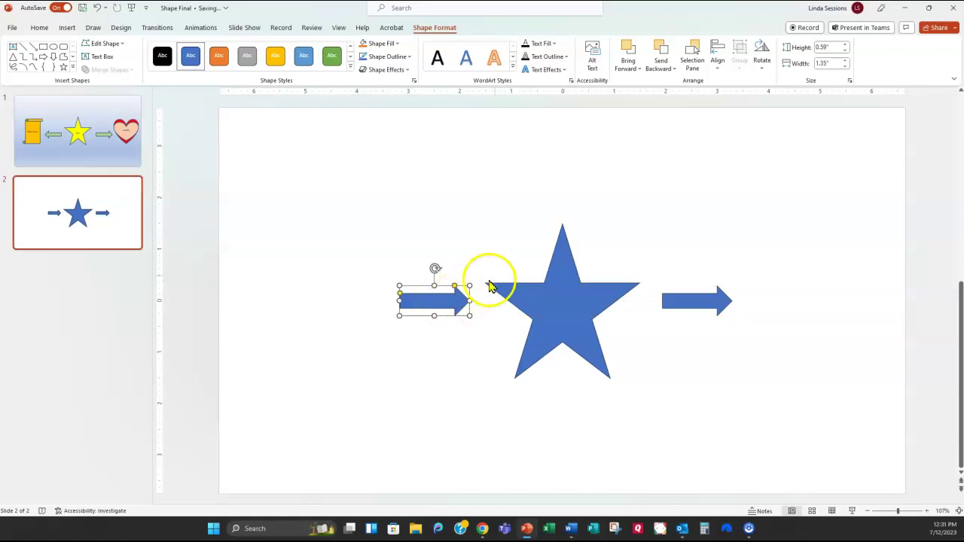
left_click(762, 66)
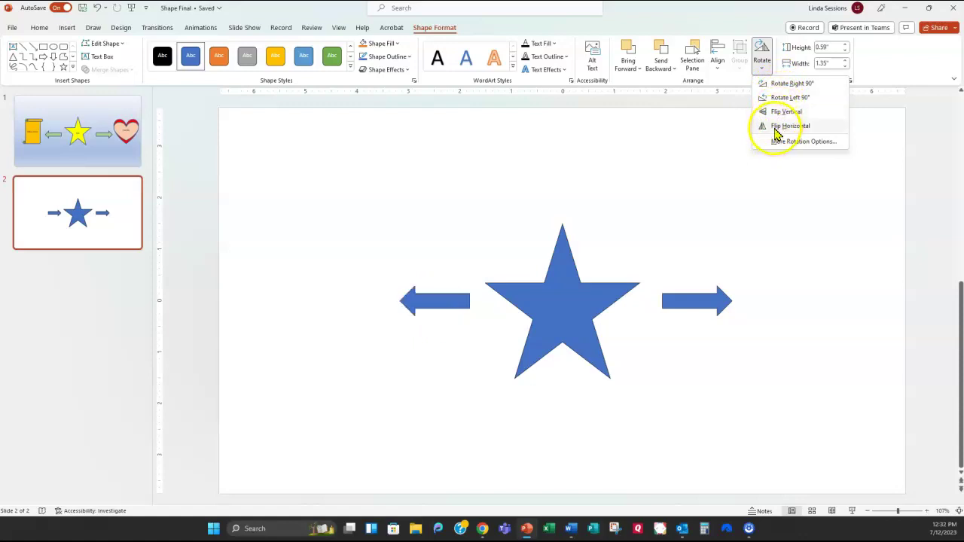
left_click(777, 128)
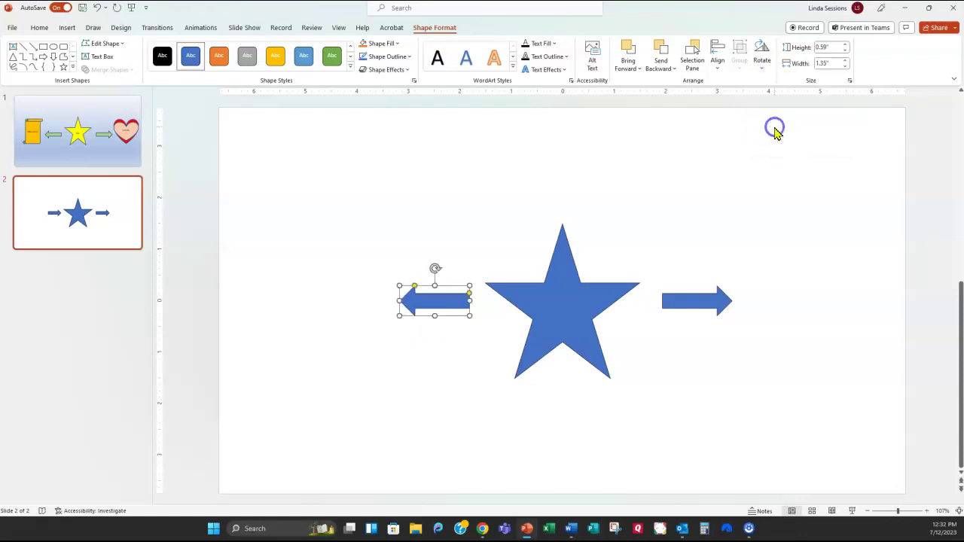
left_click(448, 154)
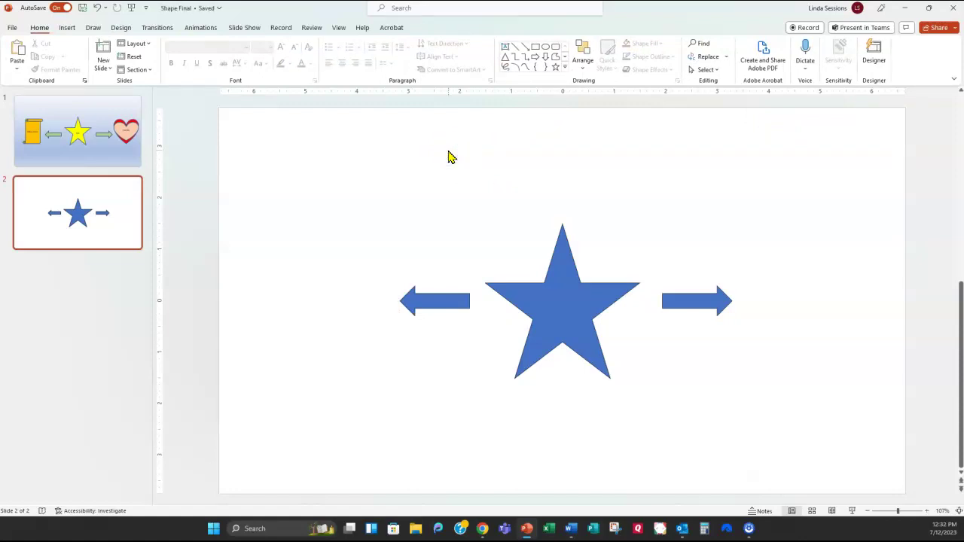
left_click(454, 155)
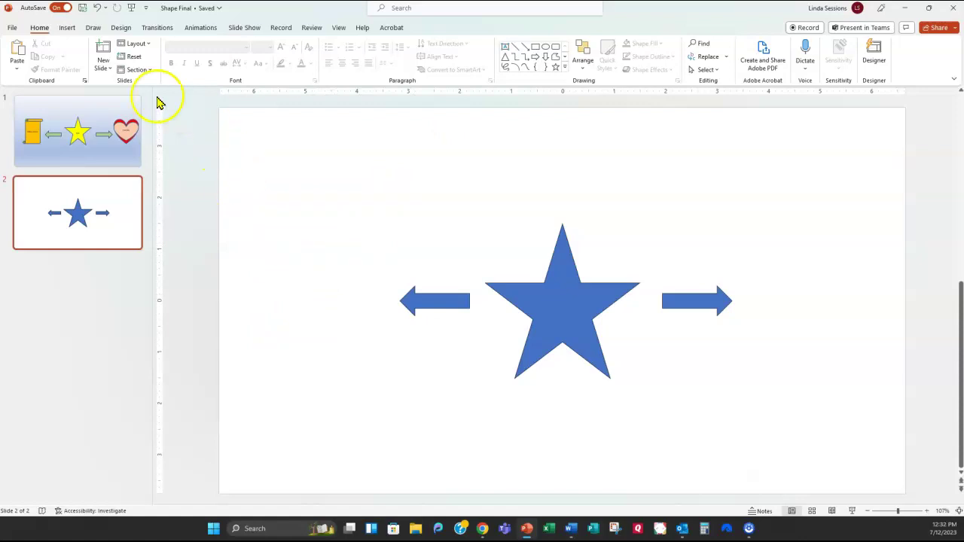
Step: Draw a Scroll: Vertical shape at the slide's left, beside the left arrow
left_click(66, 30)
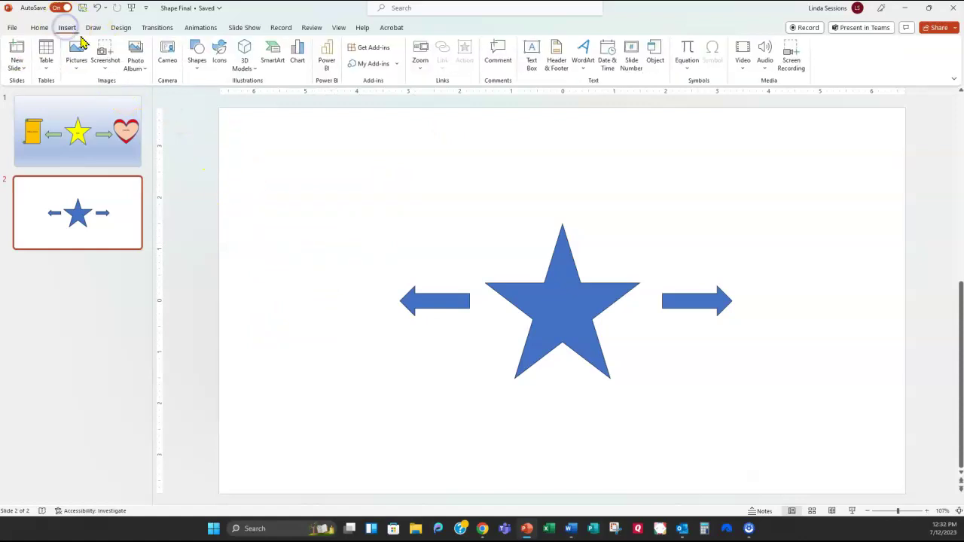
left_click(197, 66)
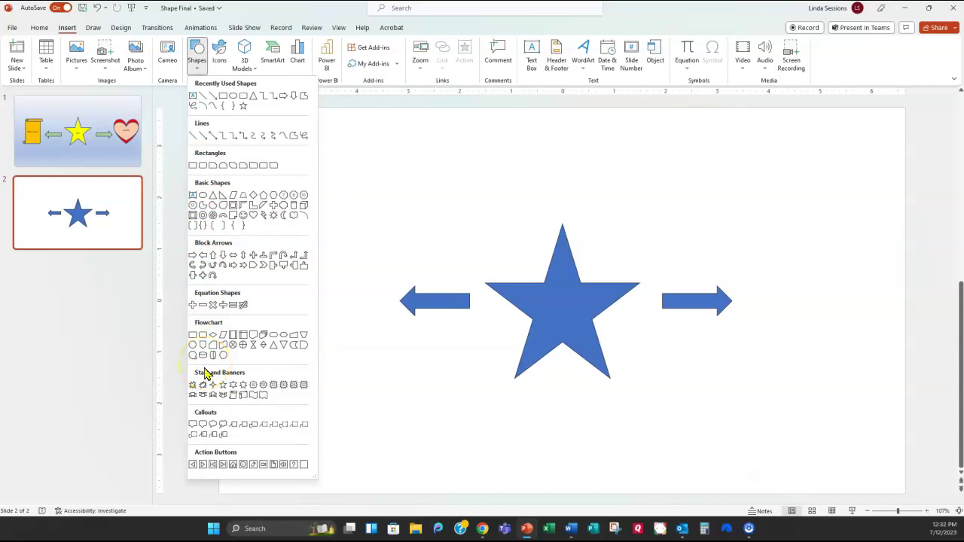
left_click(233, 399)
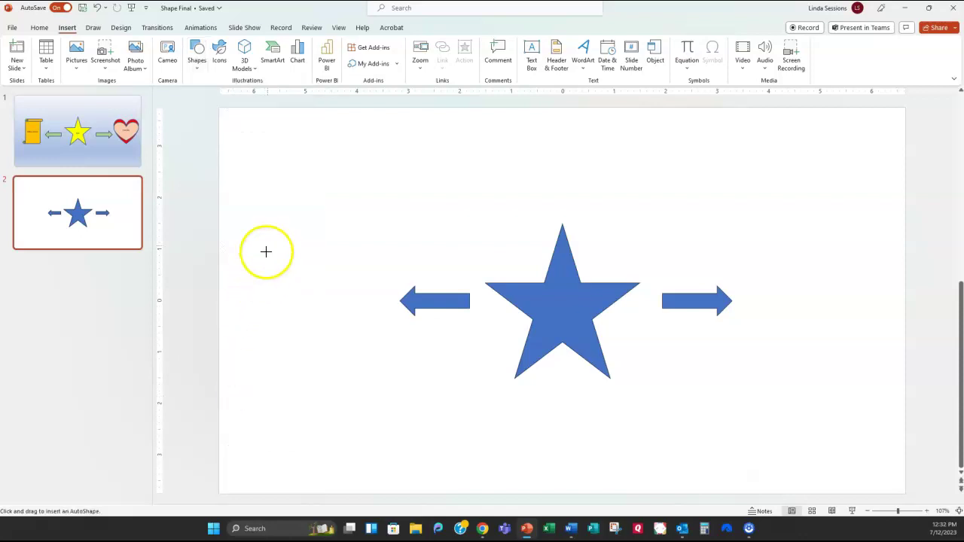
left_click(252, 216)
left_click_drag(252, 216, 361, 367)
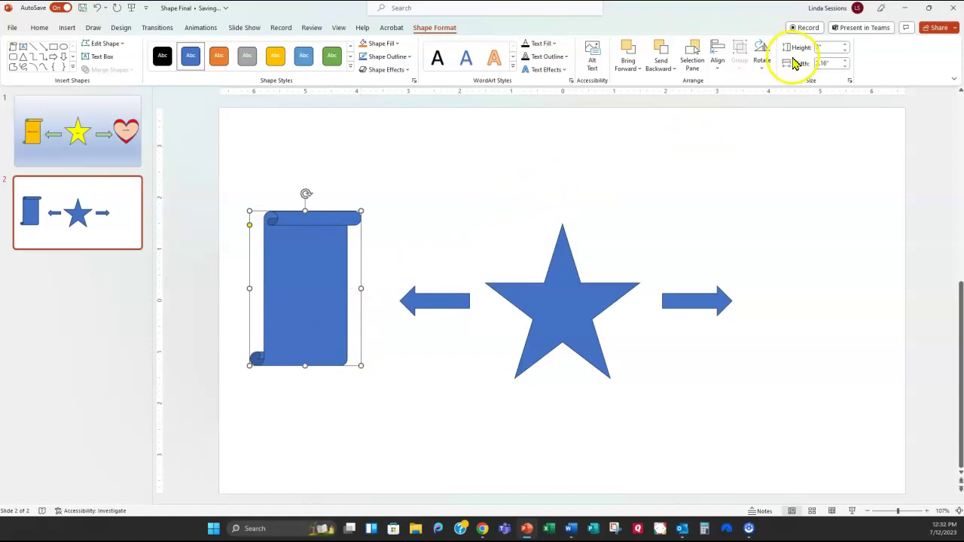
Step: Set the scroll's height to 2.6 inches and apply Align Middle
left_click(827, 48)
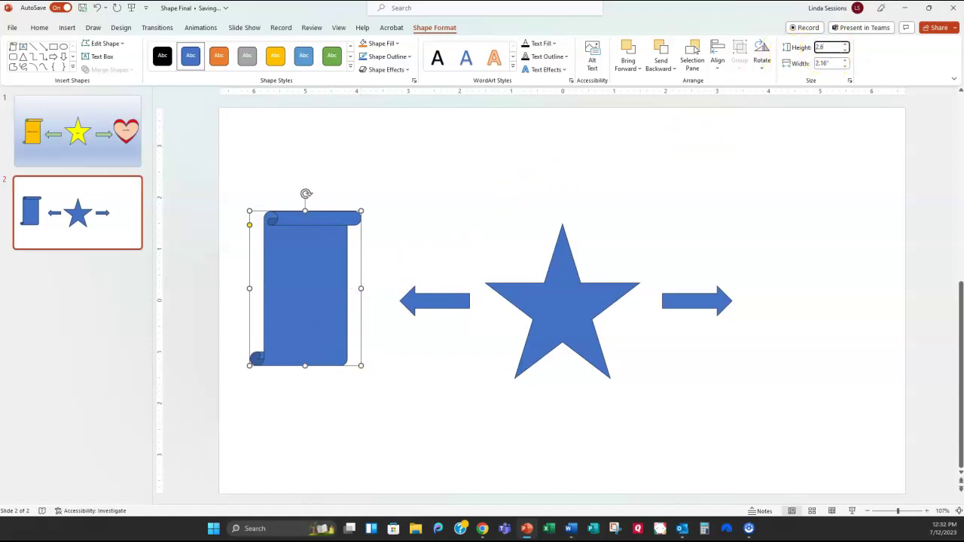
type("2.6")
key("Return")
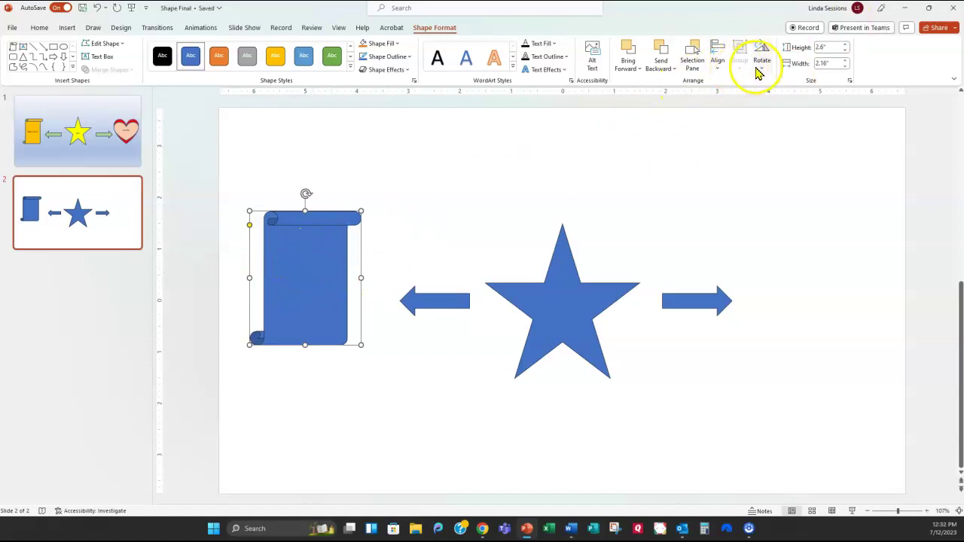
left_click(717, 68)
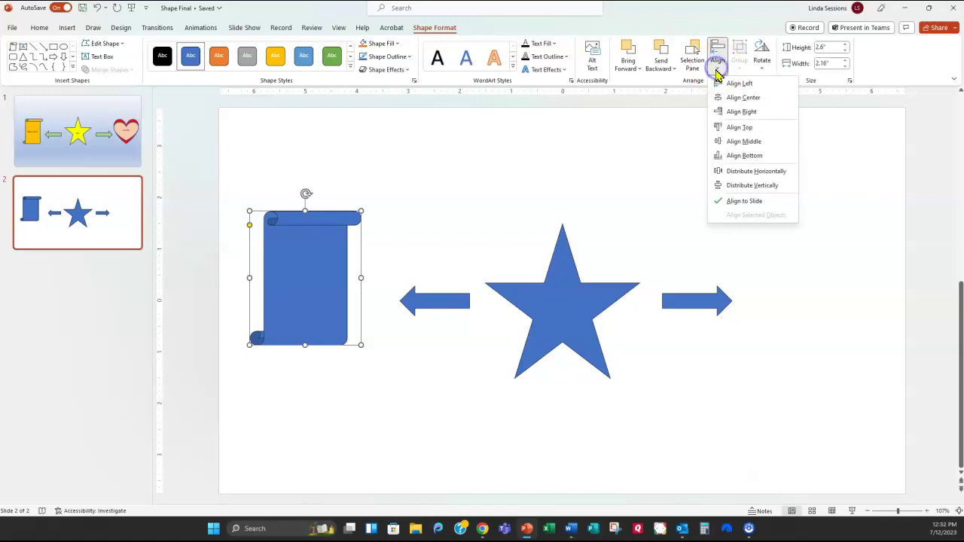
left_click(724, 143)
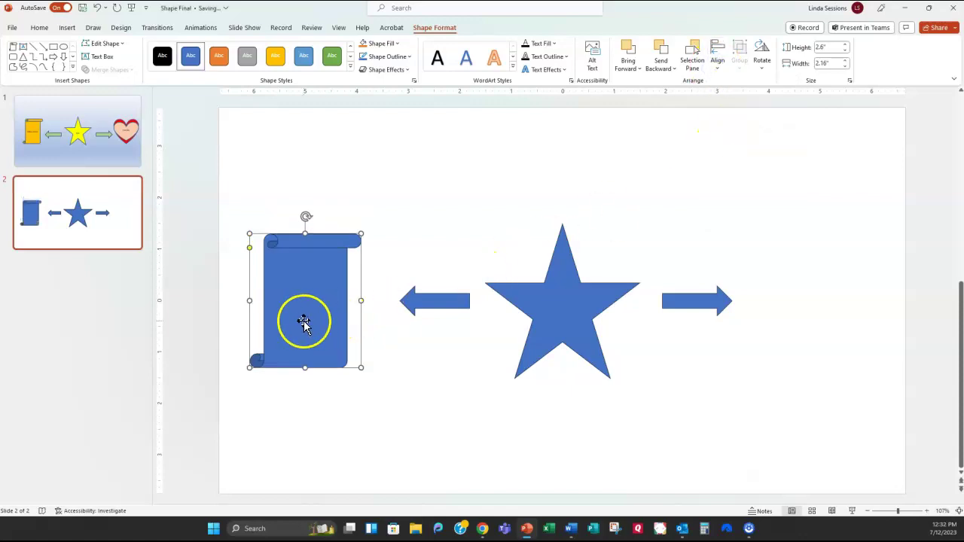
left_click(708, 220)
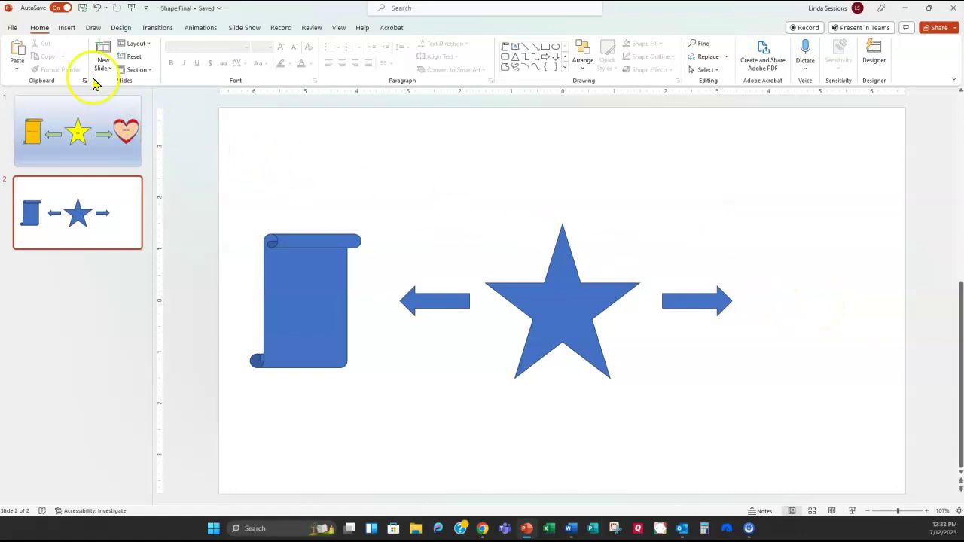
Step: Draw a heart shape to the right of the right arrow
left_click(69, 30)
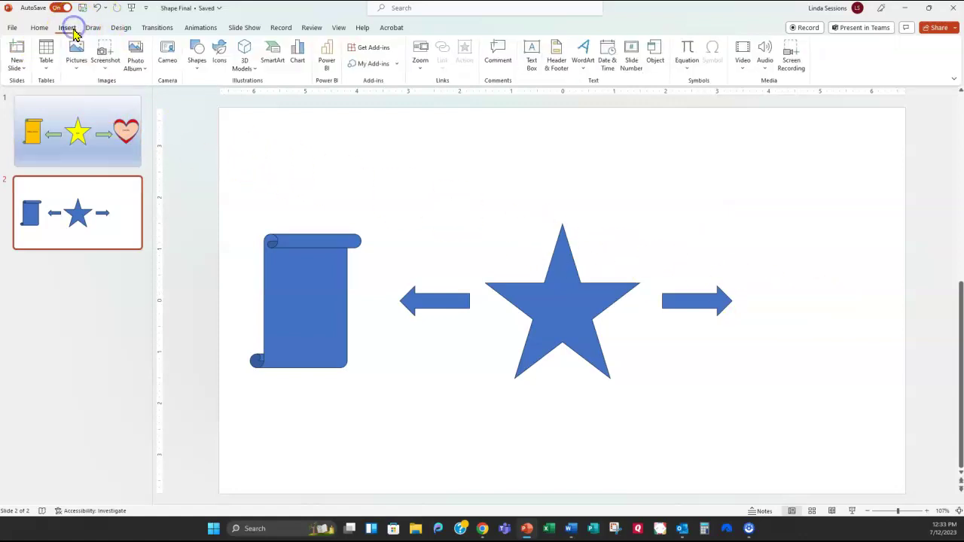
left_click(195, 63)
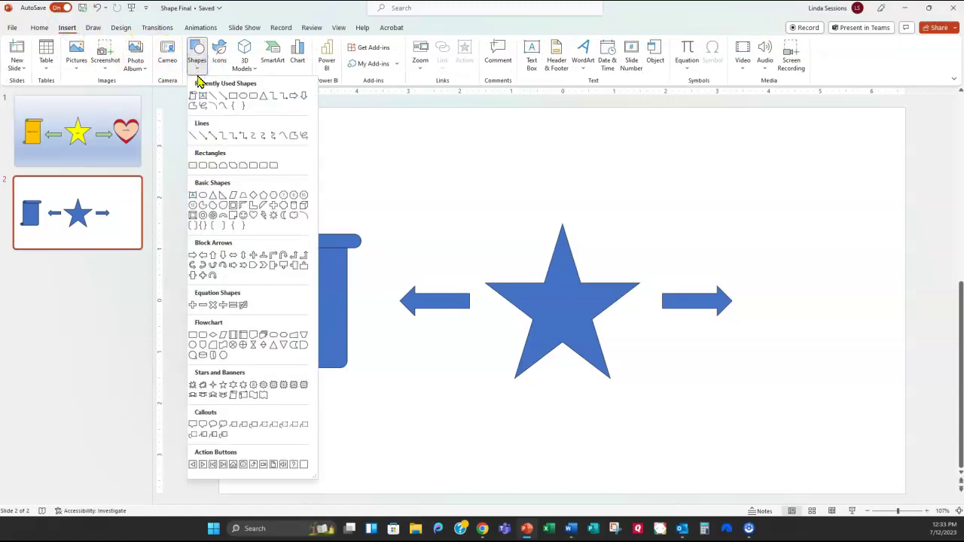
left_click(252, 215)
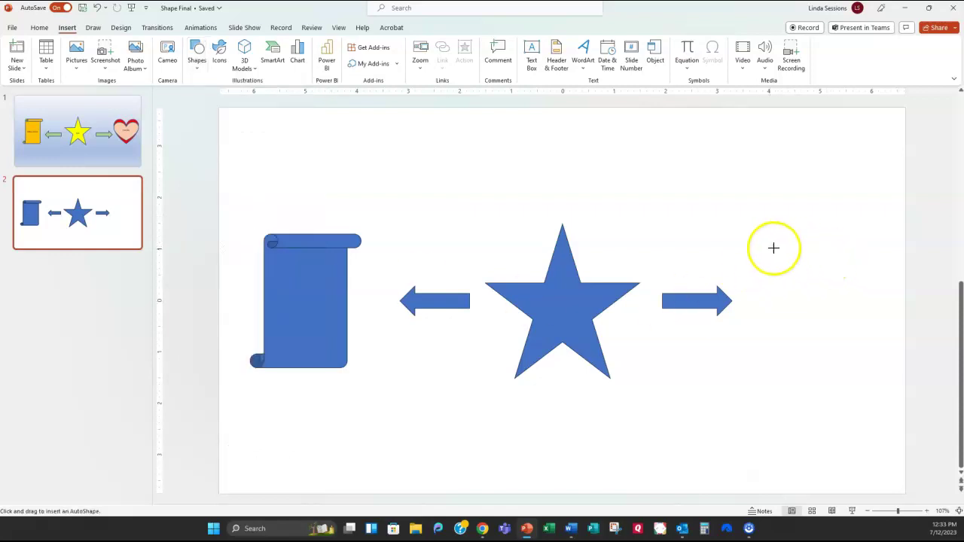
left_click_drag(754, 242, 873, 340)
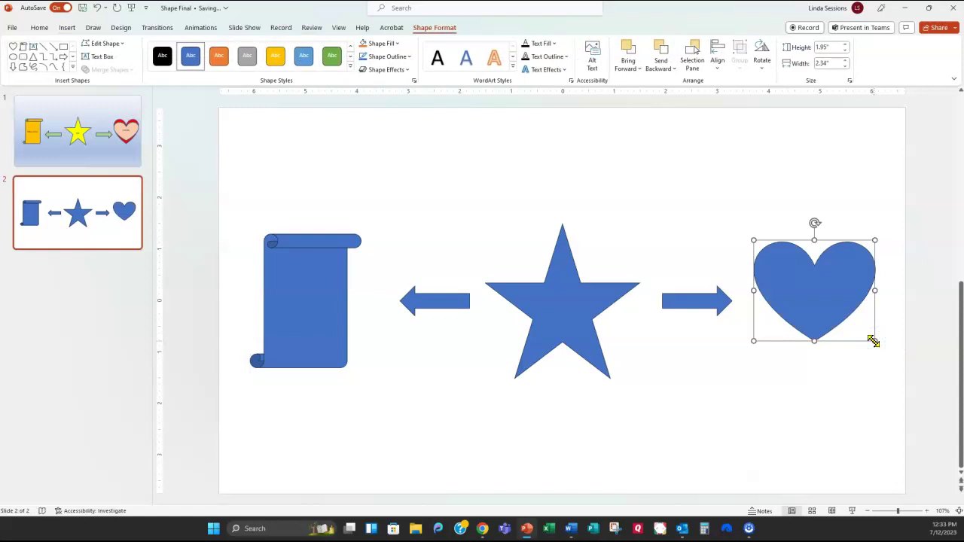
Step: Size the heart to 2.6 by 2.6 inches and apply Align Middle
double_click(823, 47)
type("2.6")
key("Return")
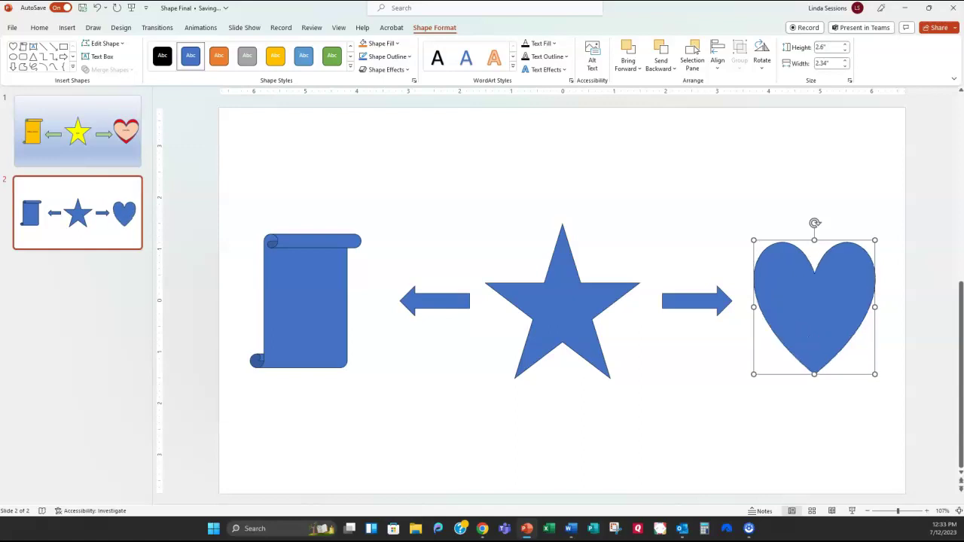
double_click(831, 64)
type("2.6")
key("Return")
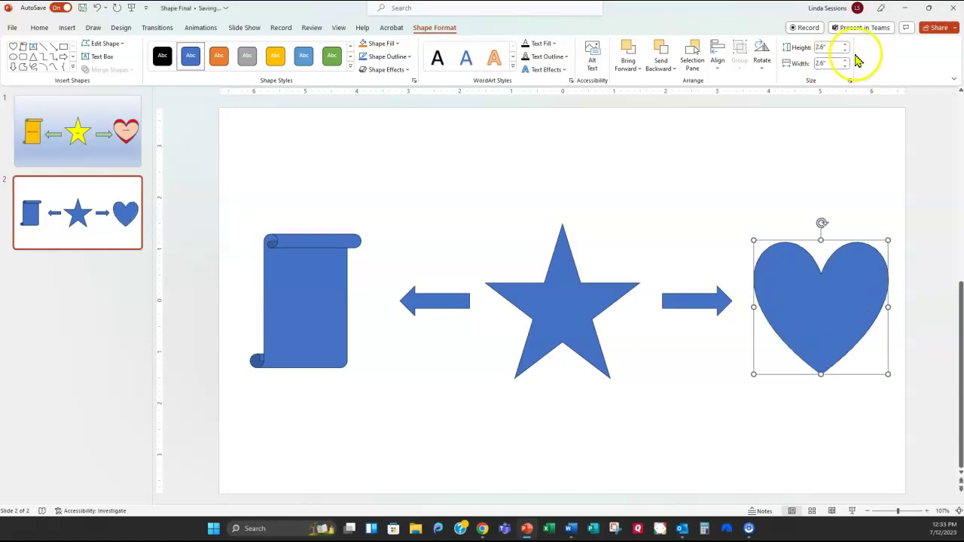
left_click(717, 66)
left_click(732, 142)
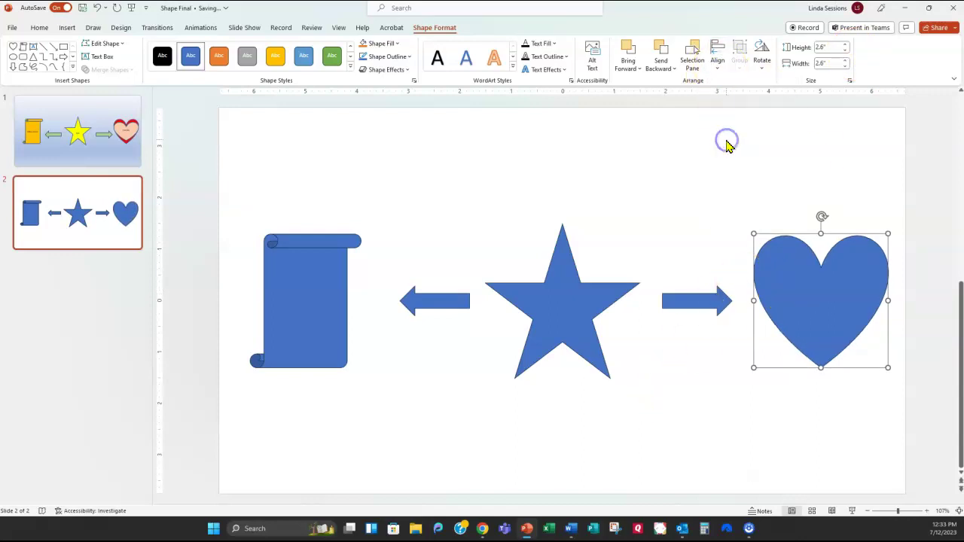
left_click(593, 176)
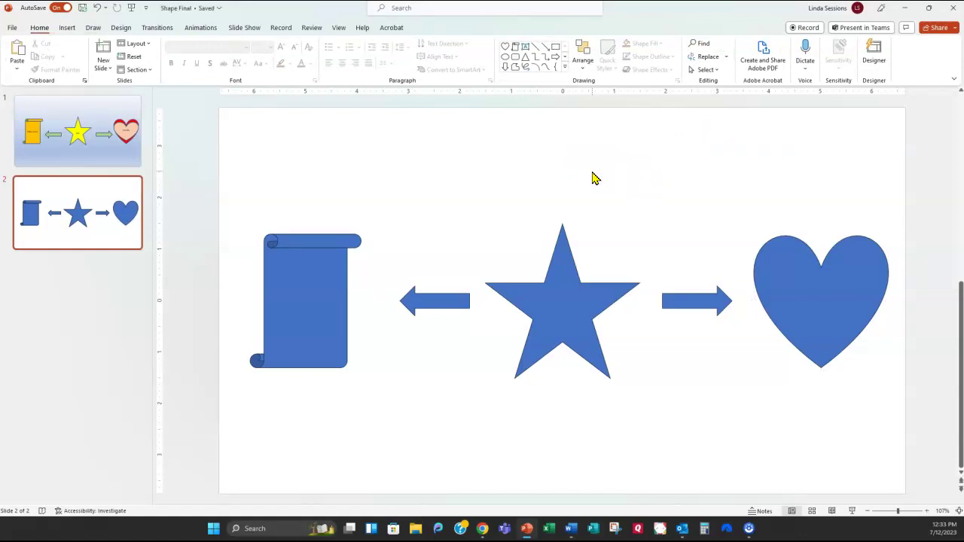
Step: Duplicate the heart, shrink the copy to about 2.22 by 1.76 inches, and centre it inside the original
left_click(777, 281)
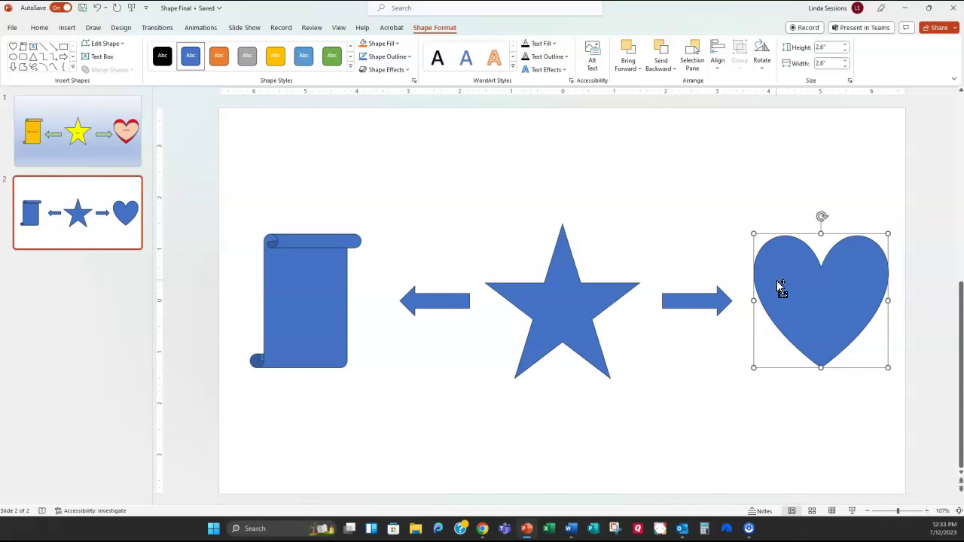
key("ctrl+d")
left_click(779, 294)
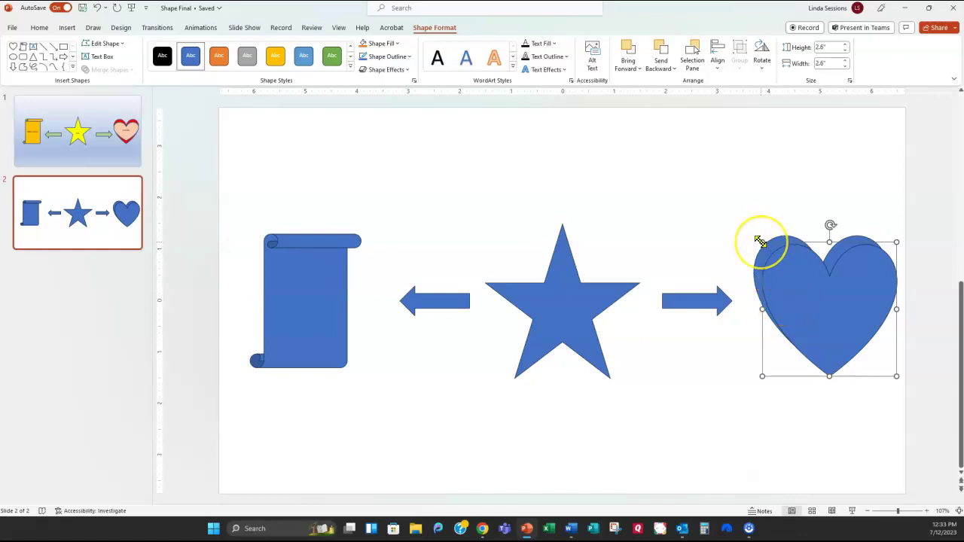
left_click_drag(760, 240, 781, 284)
left_click(829, 327)
left_click_drag(835, 330, 815, 303)
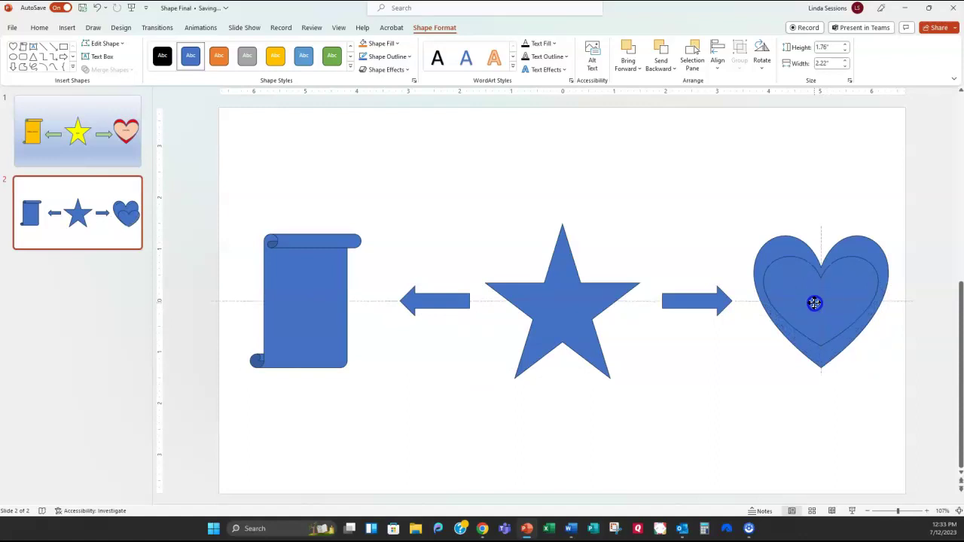
left_click_drag(815, 302, 815, 303)
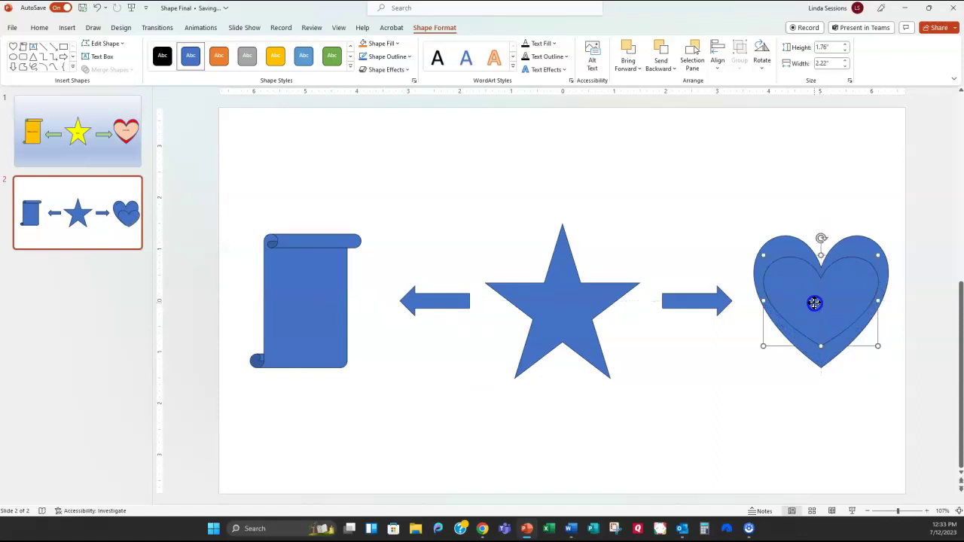
left_click(644, 244)
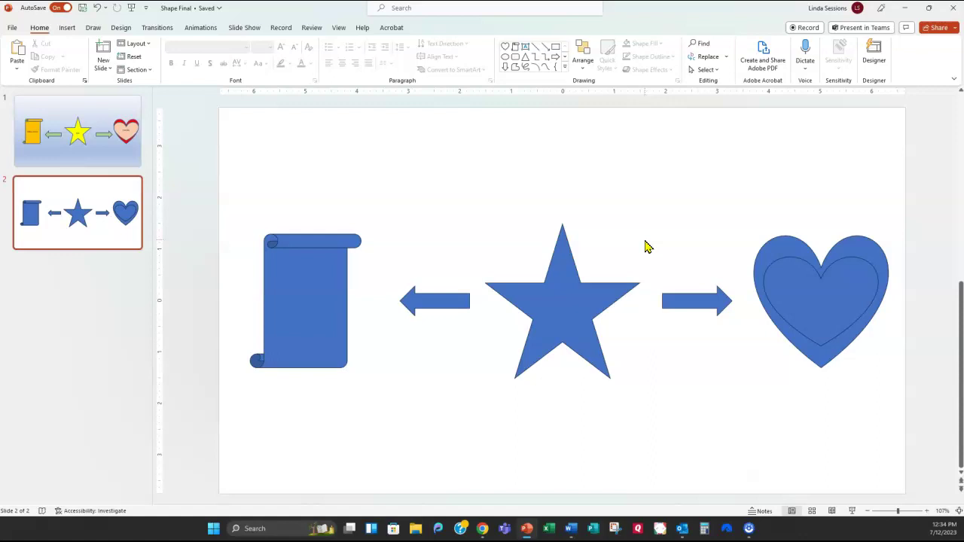
Step: Type ME into the star, Education into the scroll, and Family into the heart
left_click(626, 200)
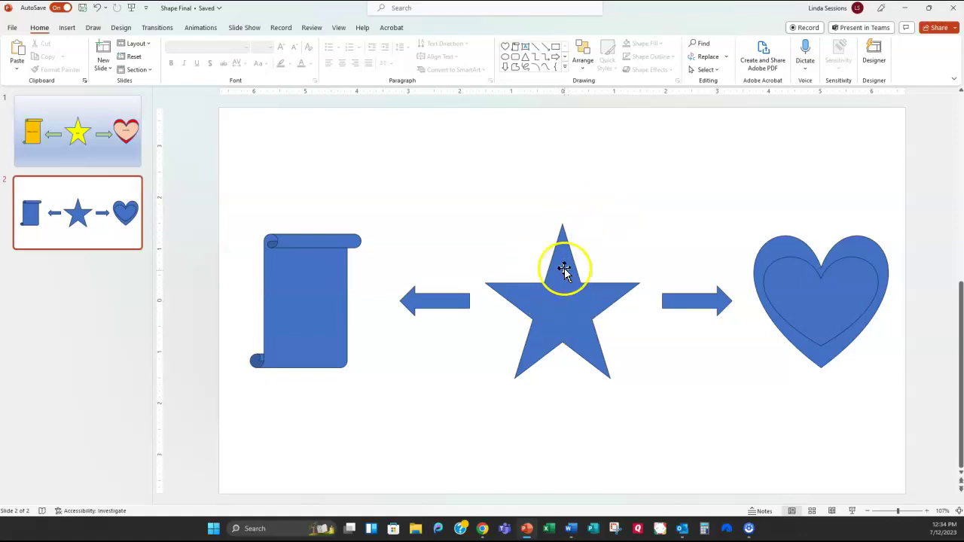
left_click(565, 301)
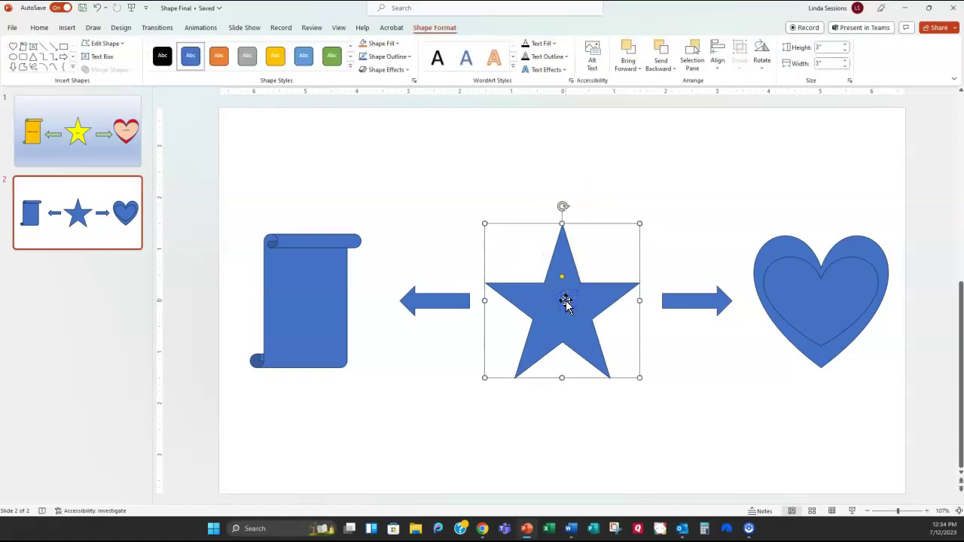
type("ME")
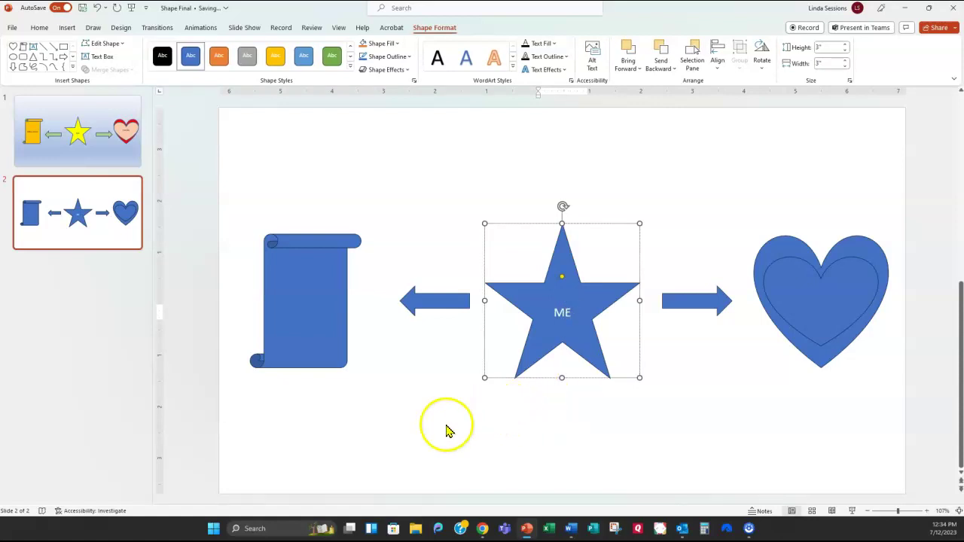
left_click(306, 305)
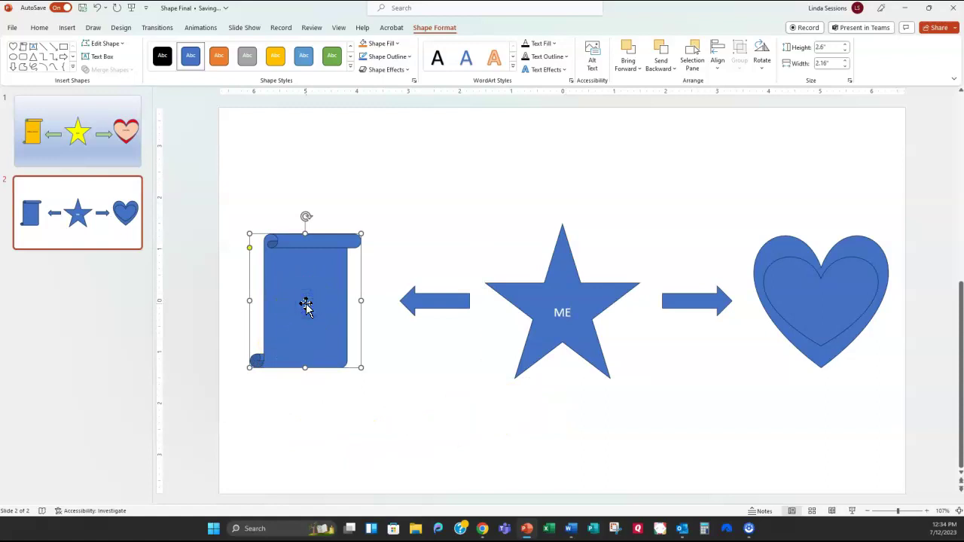
type("Education")
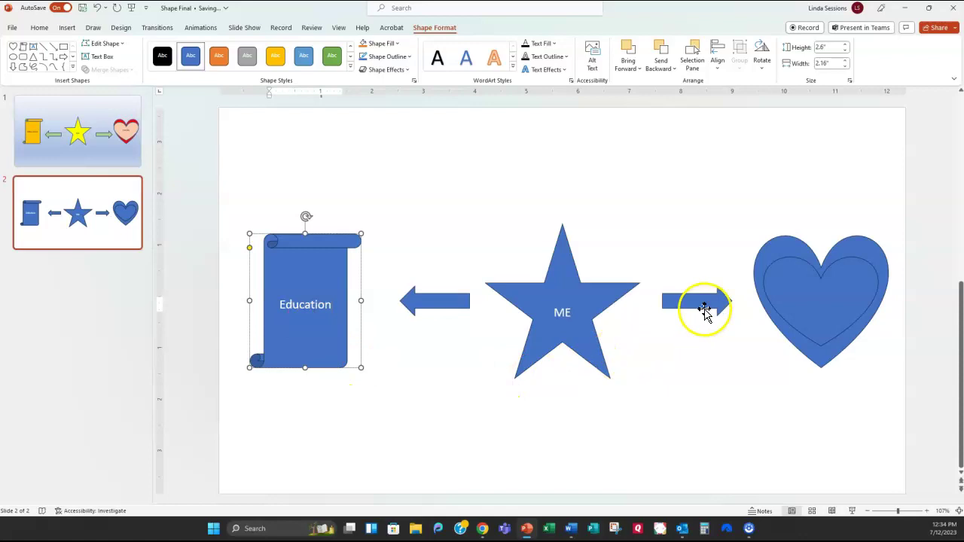
left_click(827, 304)
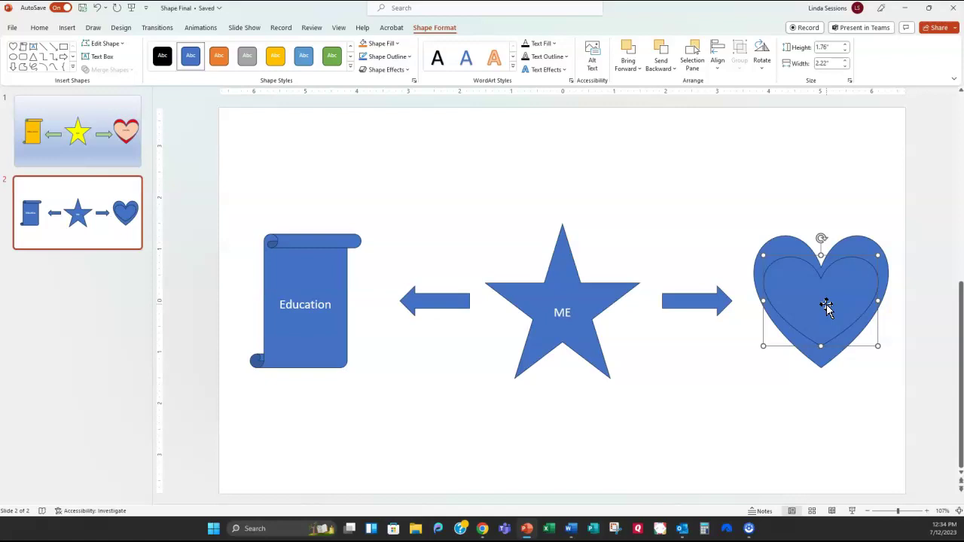
type("Family")
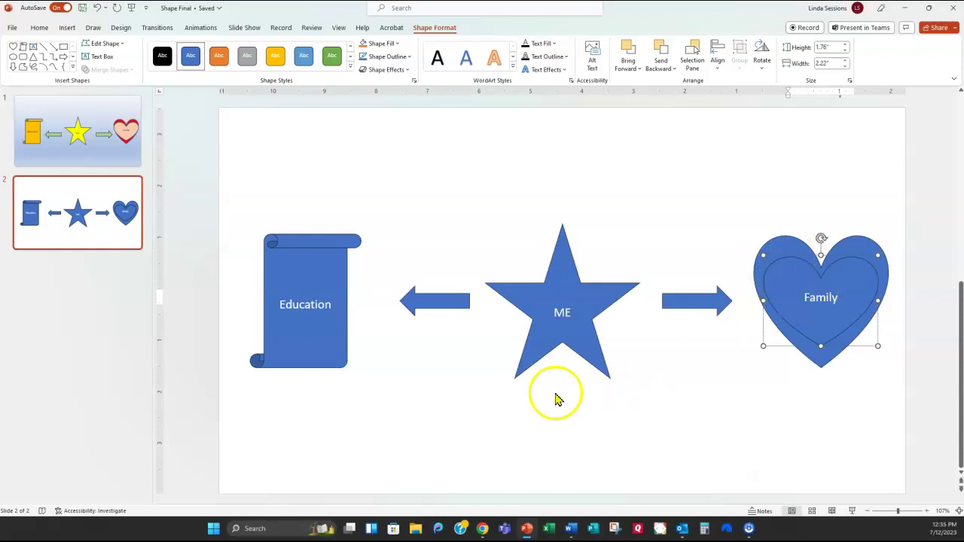
Step: Select the word ME in the star, then deselect it
left_click(562, 312)
double_click(562, 312)
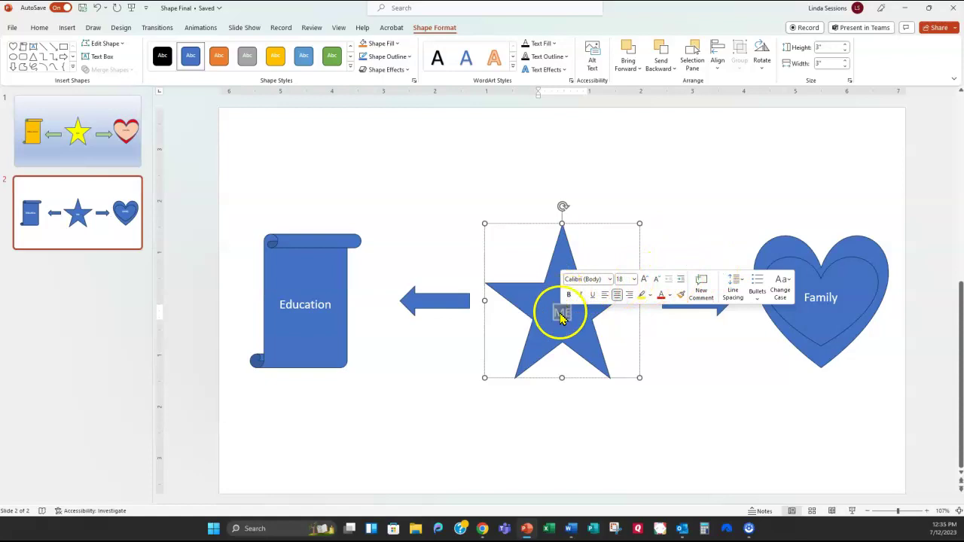
left_click(445, 169)
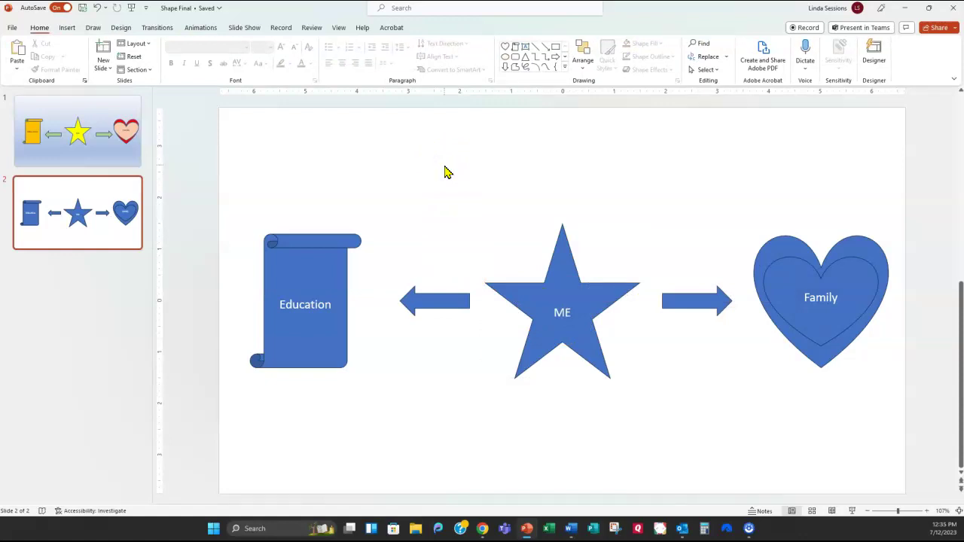
left_click(427, 160)
Step: Select the Education scroll, both arrows, the ME star and the Family heart, and apply an Inside: Top Left inner shadow
left_click(309, 262)
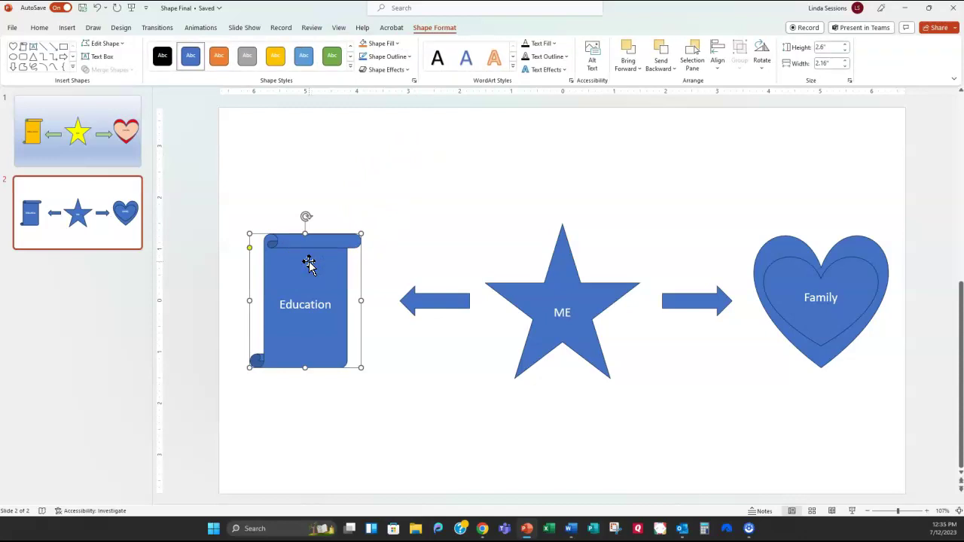
left_click(437, 301, "shift")
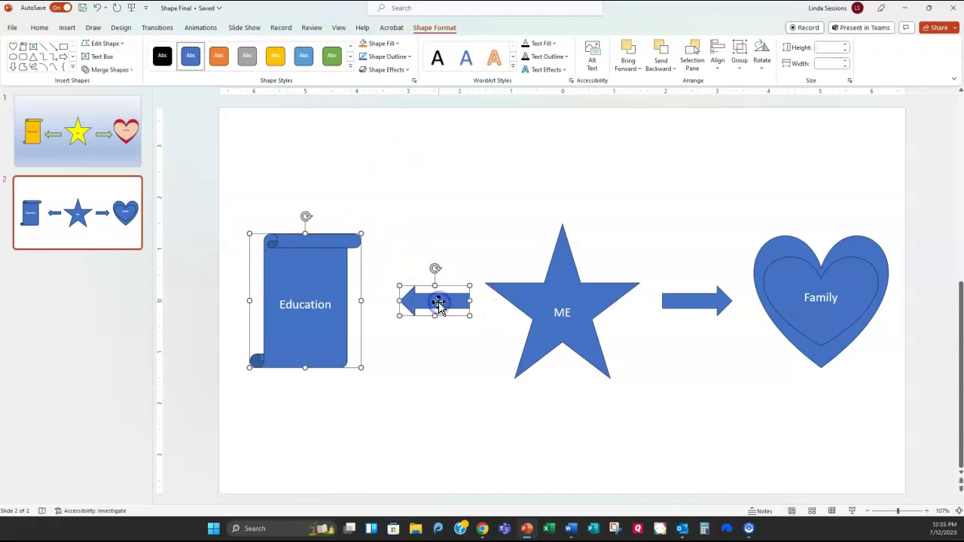
left_click(563, 266, "shift")
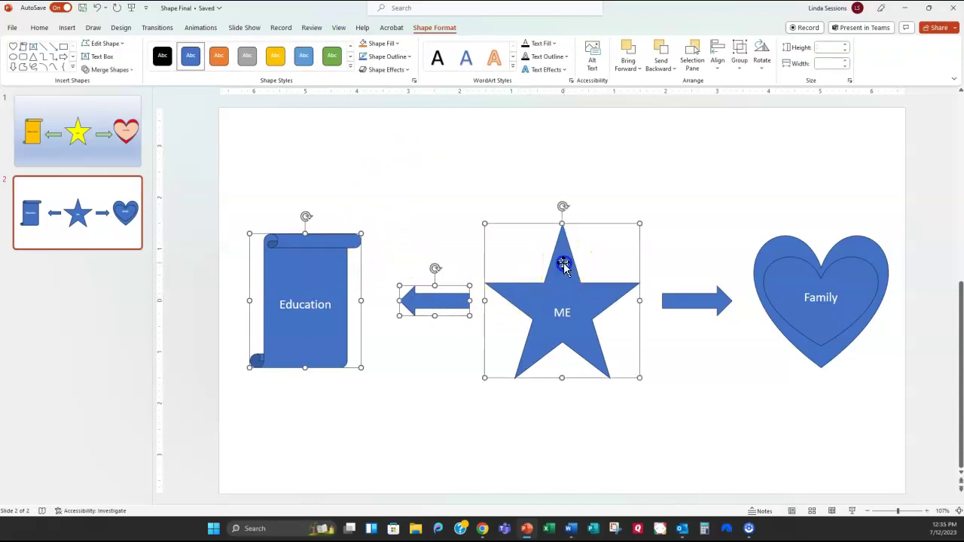
left_click(686, 301, "shift")
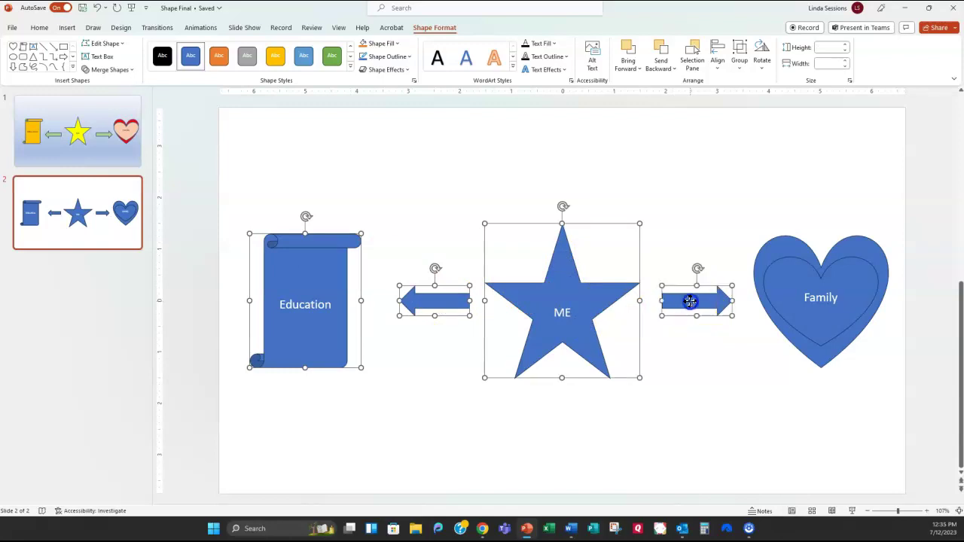
left_click(776, 242, "shift")
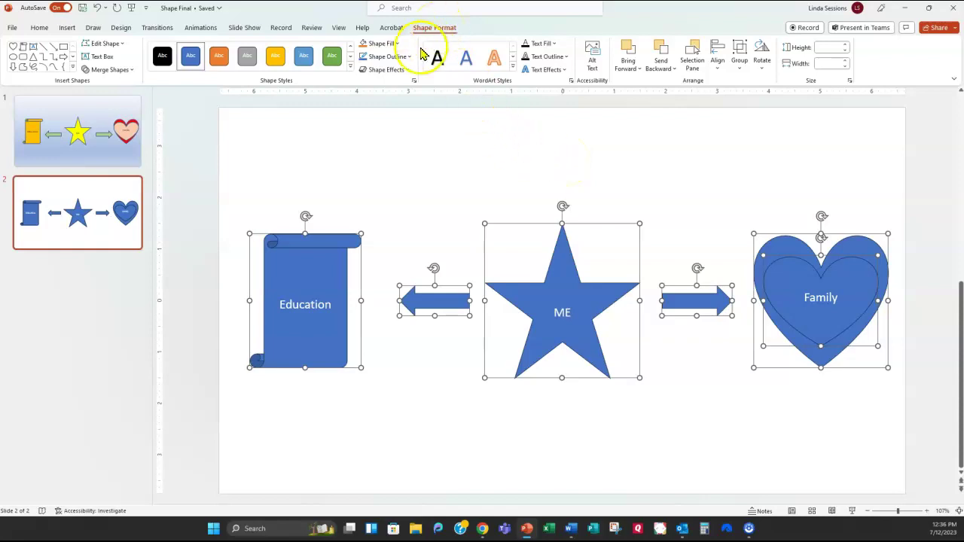
left_click(405, 70)
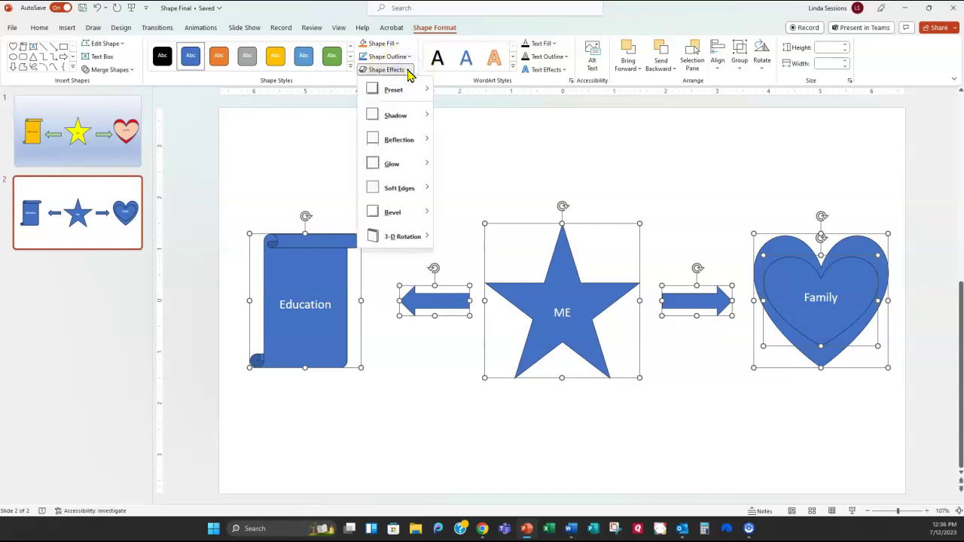
mouse_move(395, 117)
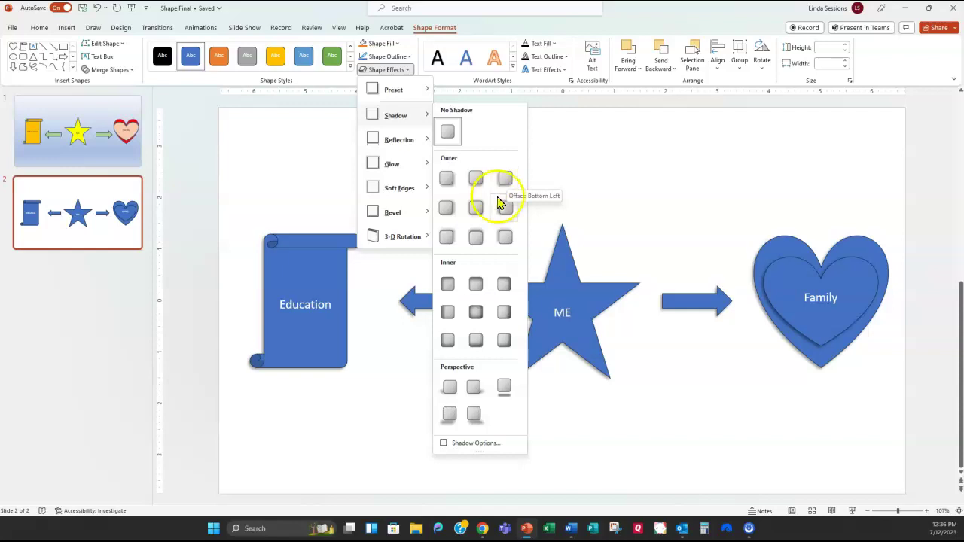
left_click(447, 286)
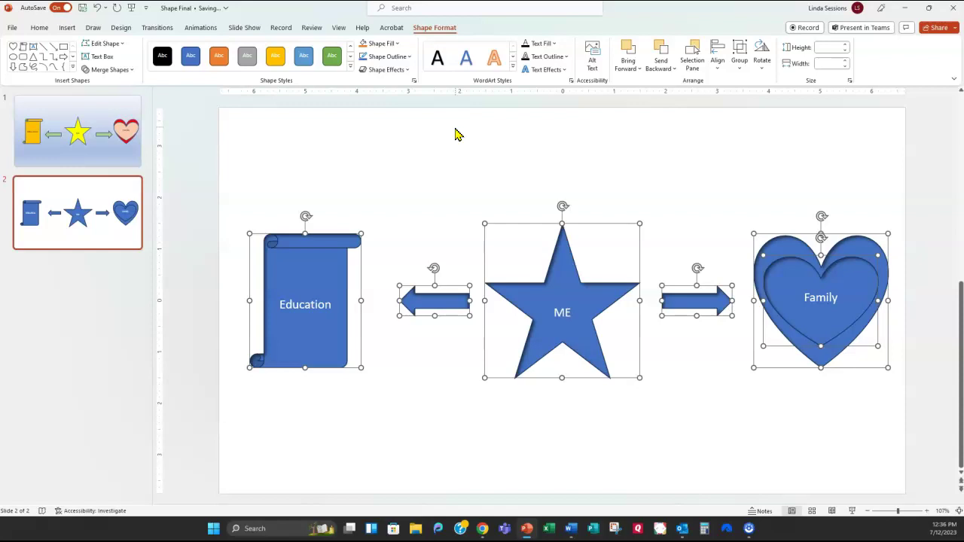
Step: Fill the Education scroll with gold and the ME star with yellow
left_click(382, 171)
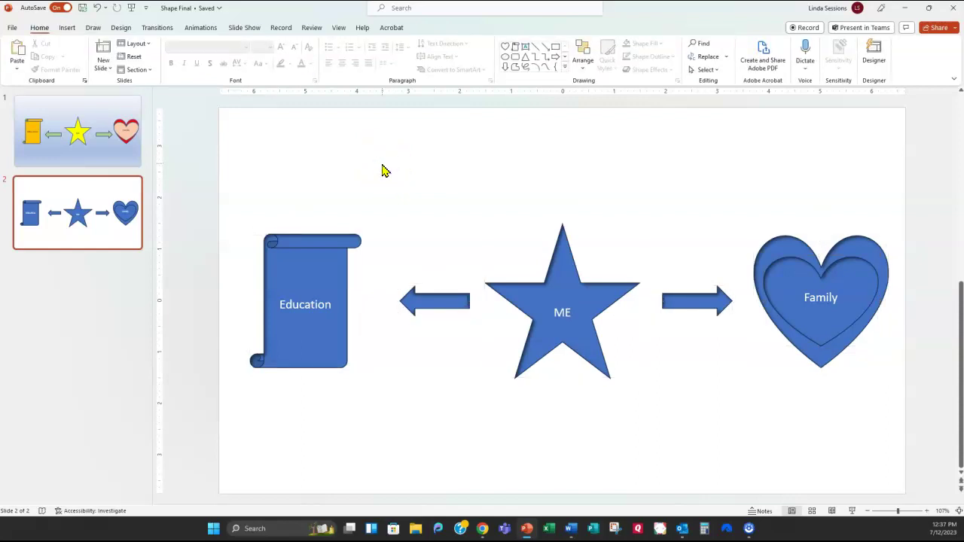
left_click(315, 273)
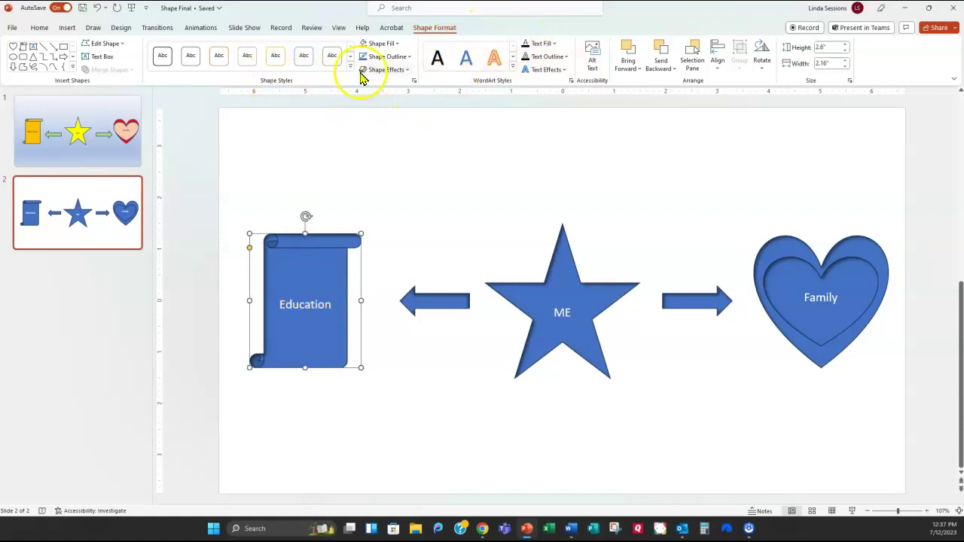
left_click(396, 44)
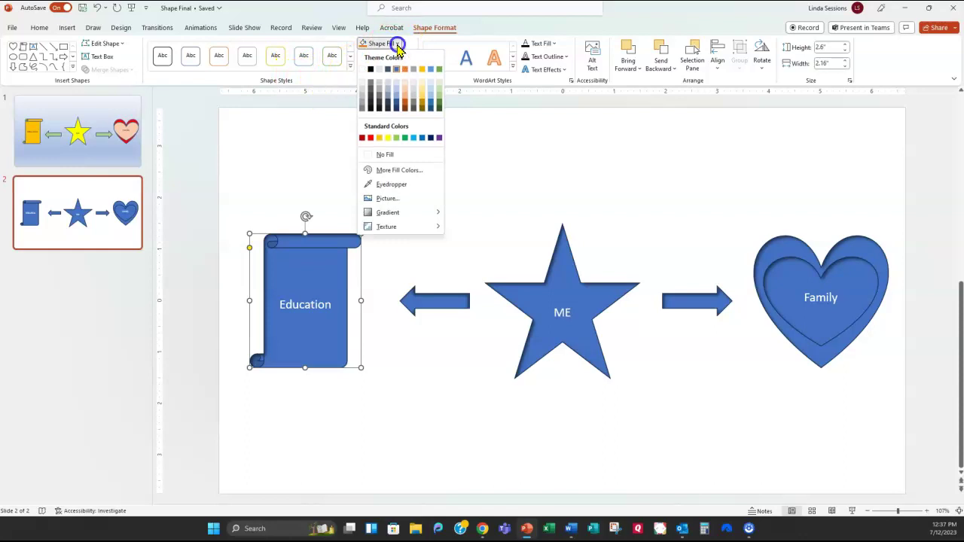
left_click(380, 141)
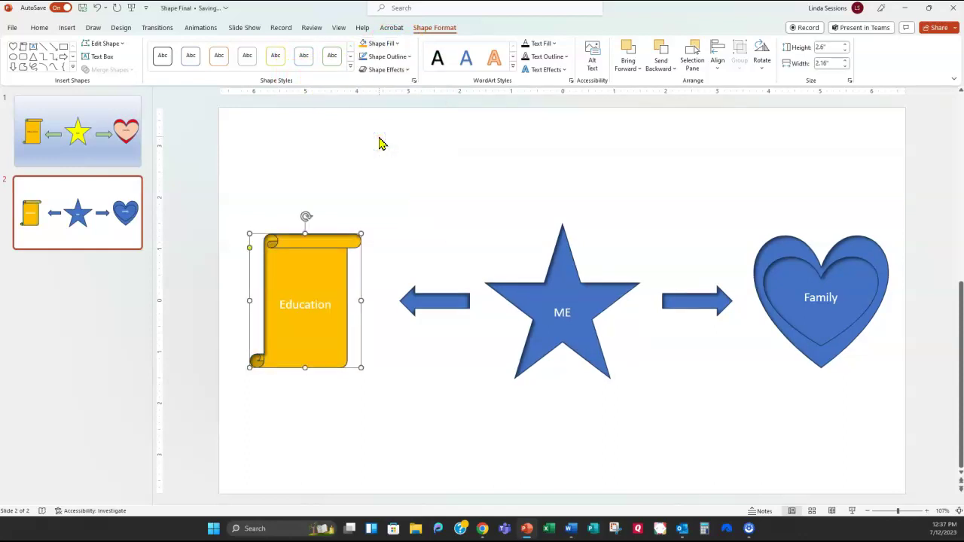
left_click(559, 274)
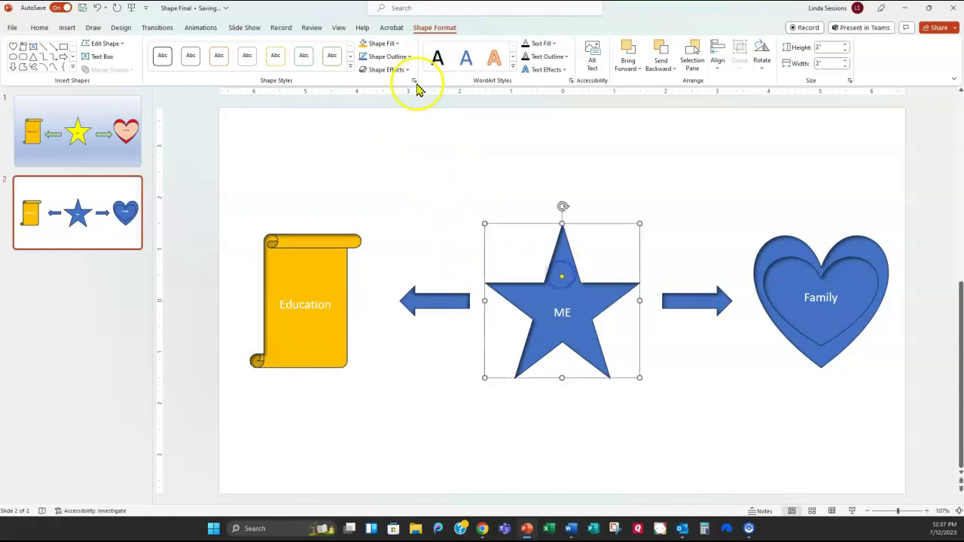
left_click(397, 42)
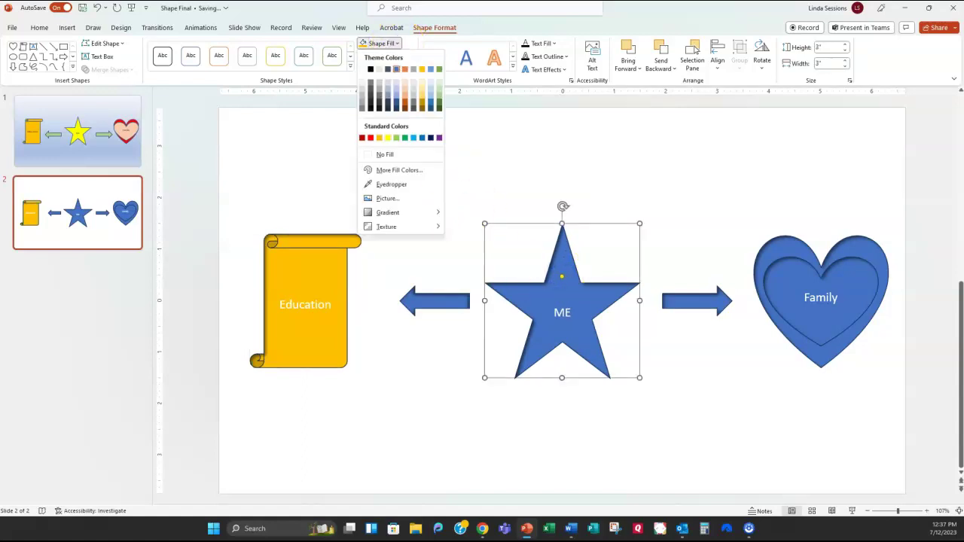
left_click(389, 137)
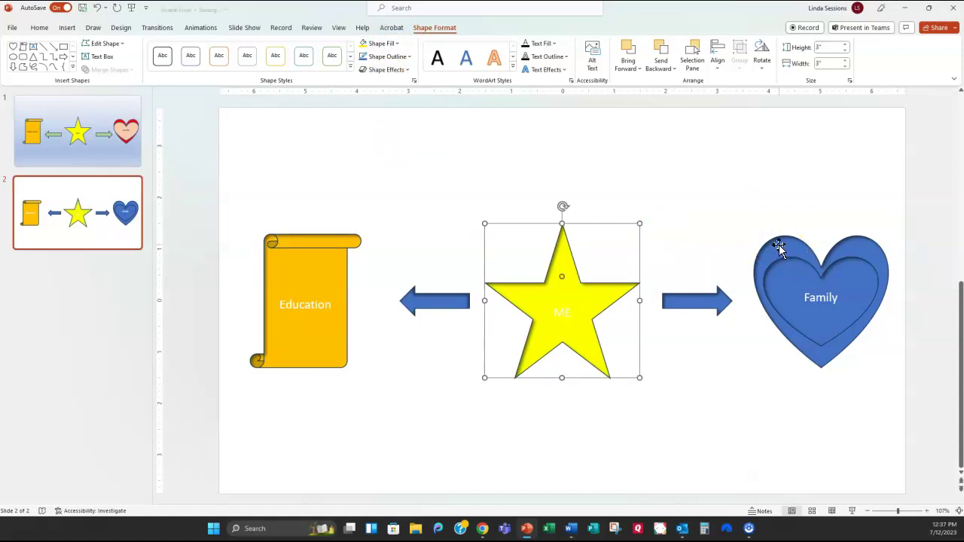
Step: Fill the outer heart with red and the inner Family heart with light peach
left_click(780, 248)
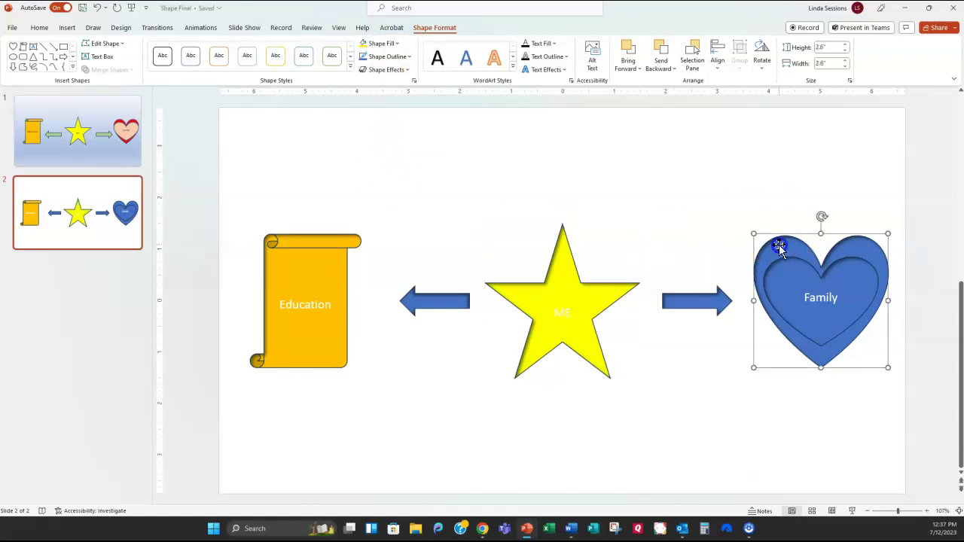
left_click(397, 43)
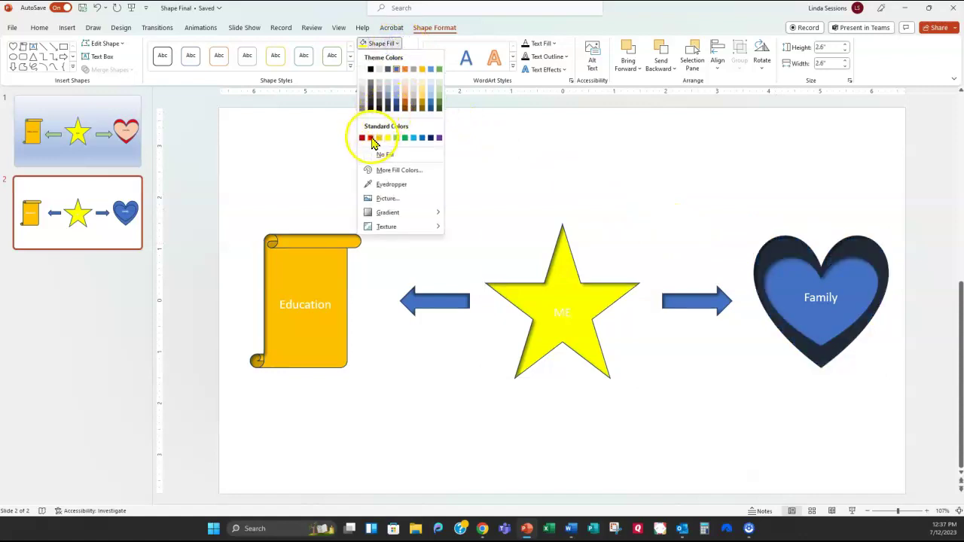
left_click(371, 139)
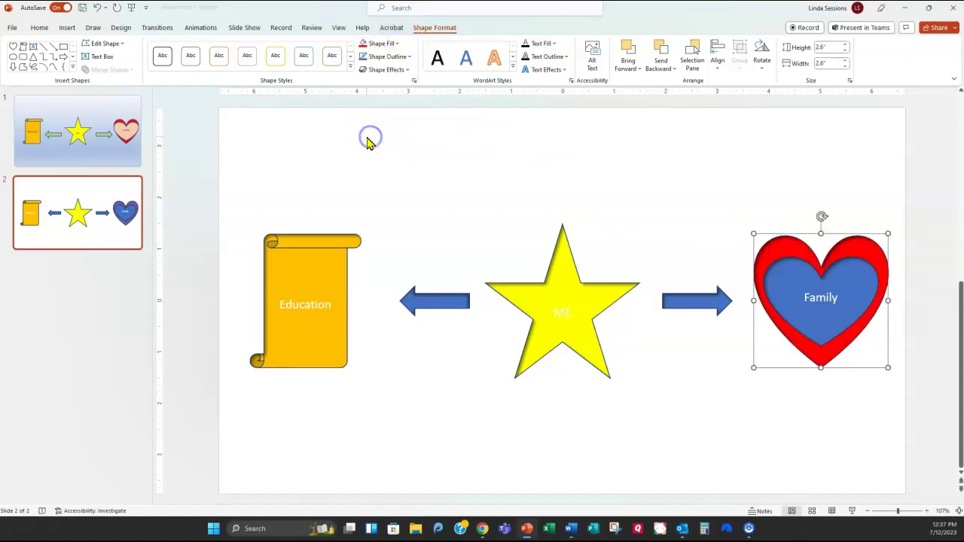
left_click(821, 298)
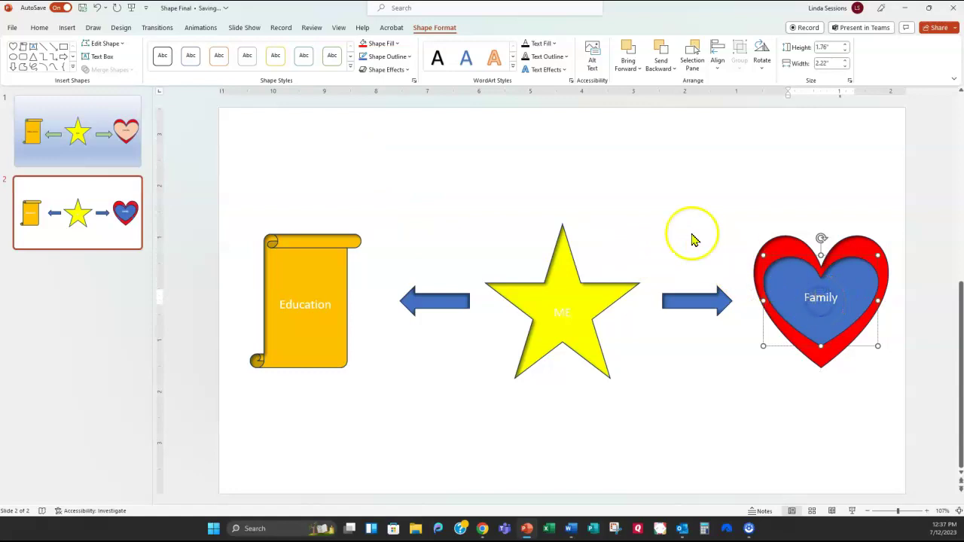
left_click(399, 44)
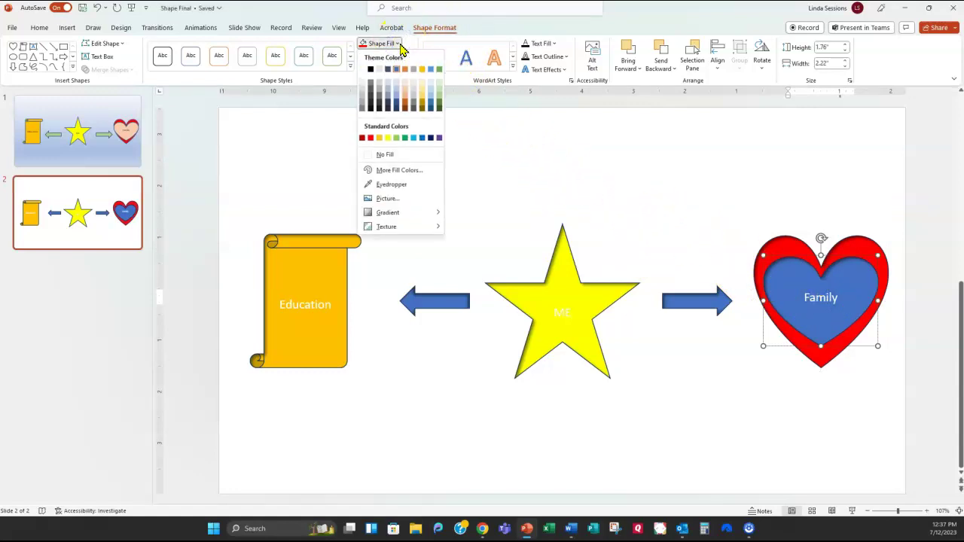
left_click(405, 94)
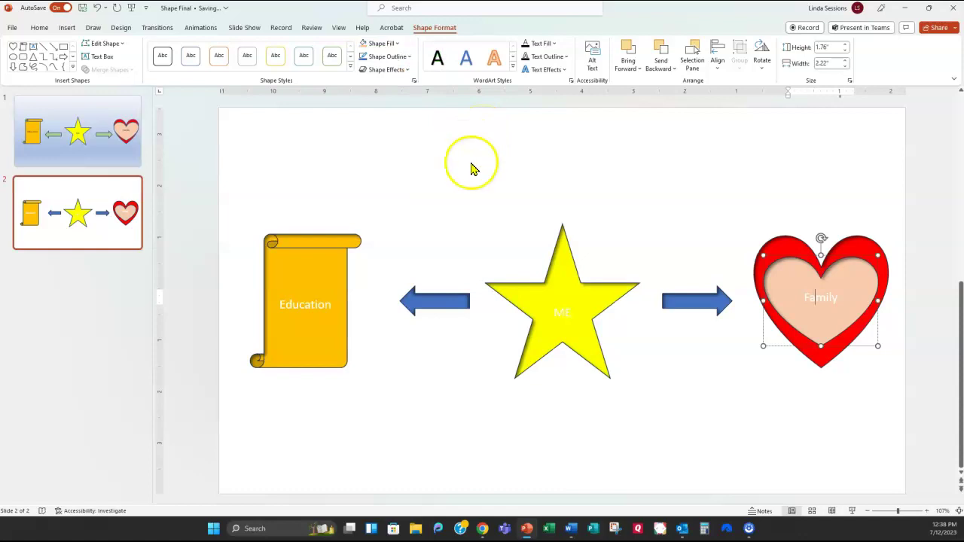
left_click(496, 169)
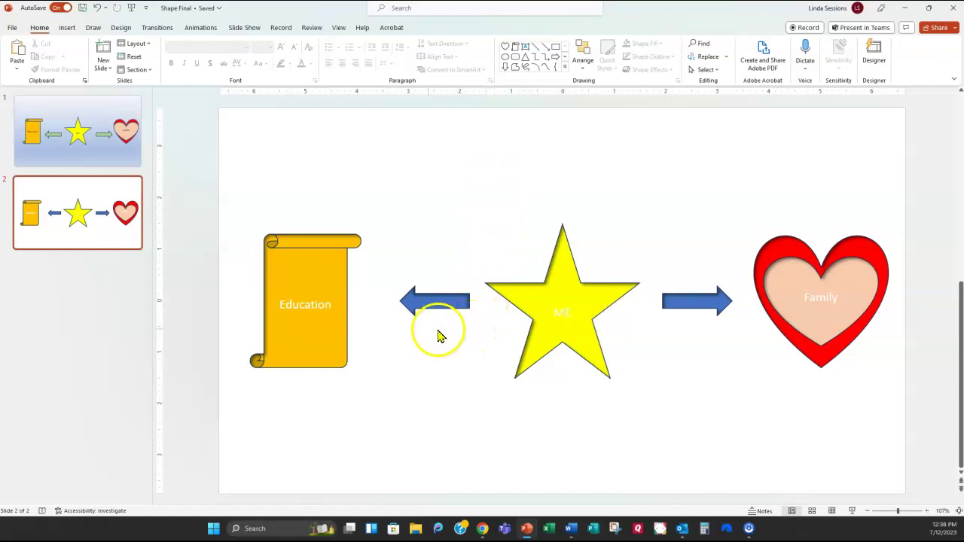
Step: Apply a Dark Variations dark blue gradient fill to both arrows
left_click(435, 309)
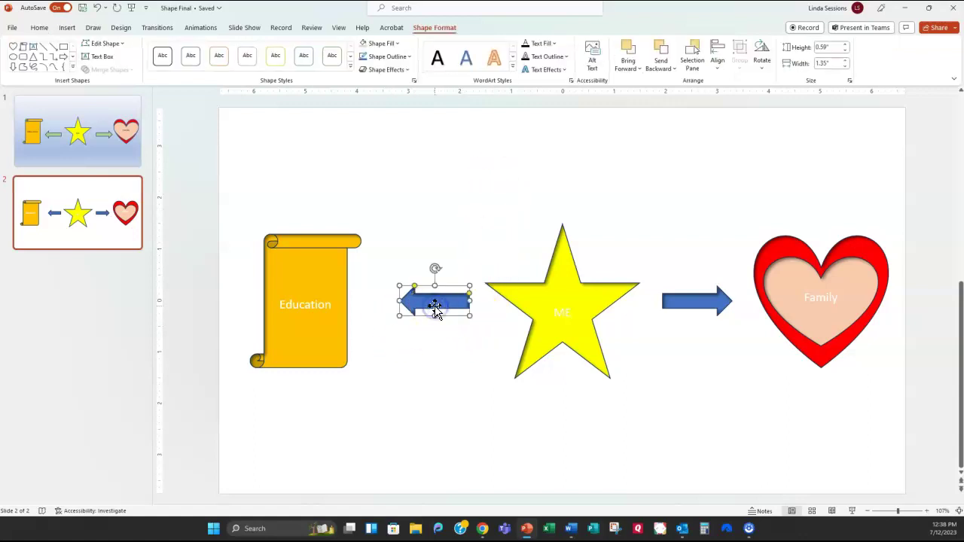
left_click(689, 304, "shift")
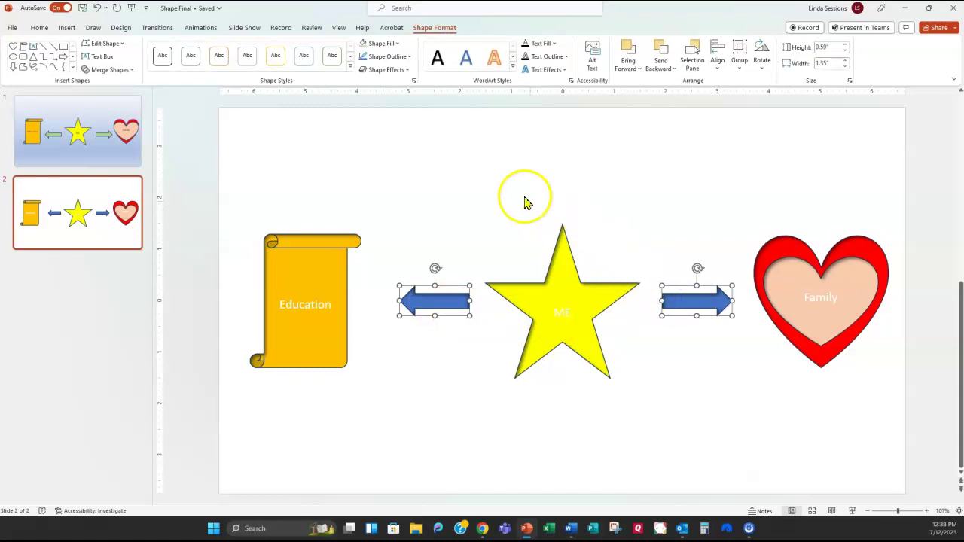
left_click(395, 45)
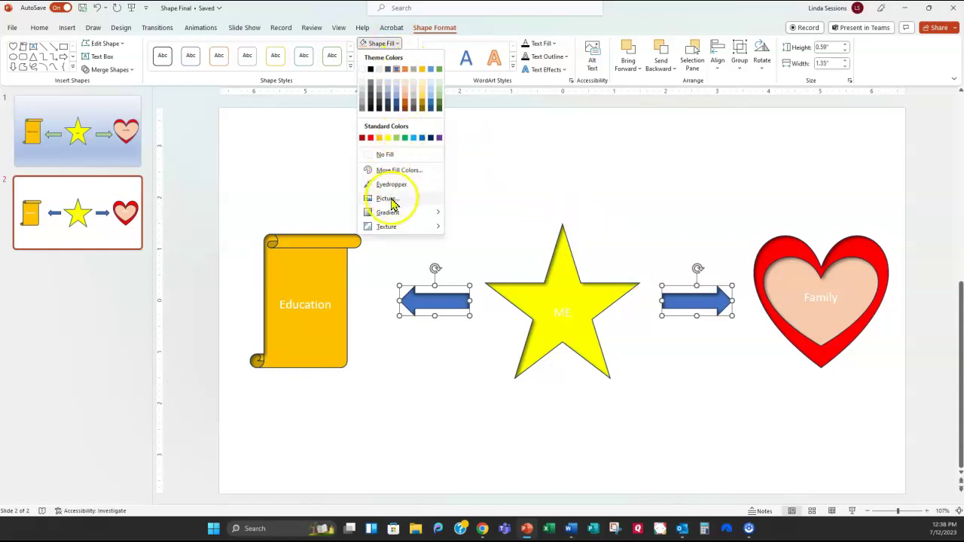
mouse_move(390, 214)
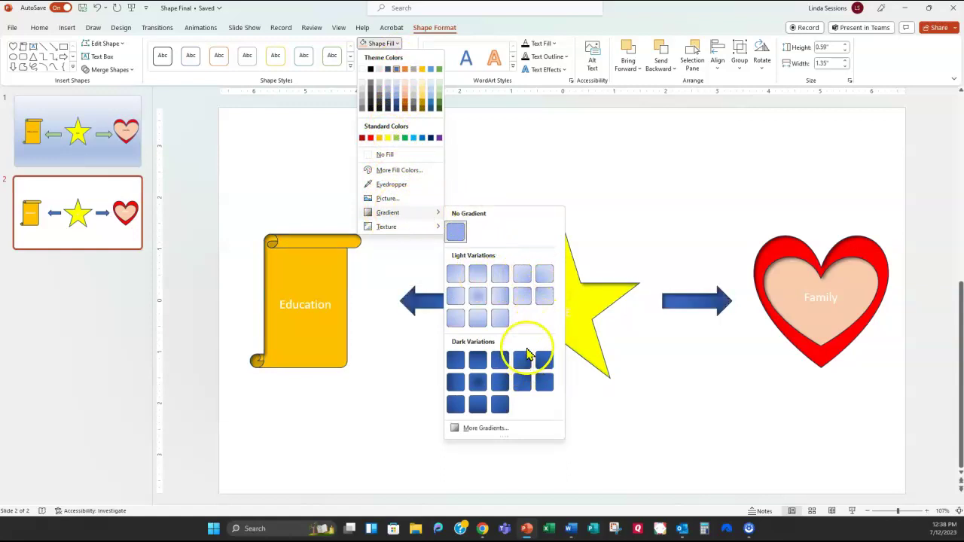
left_click(457, 382)
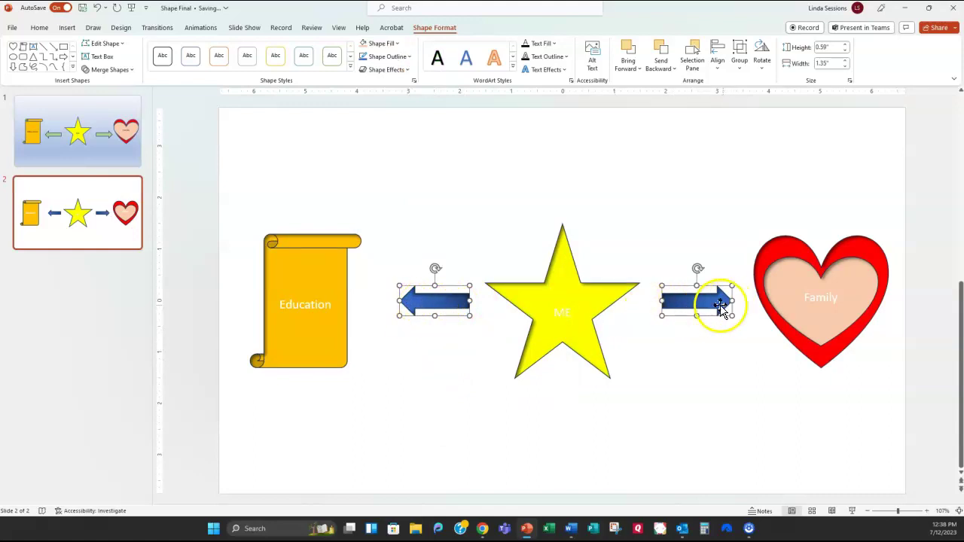
left_click(426, 185)
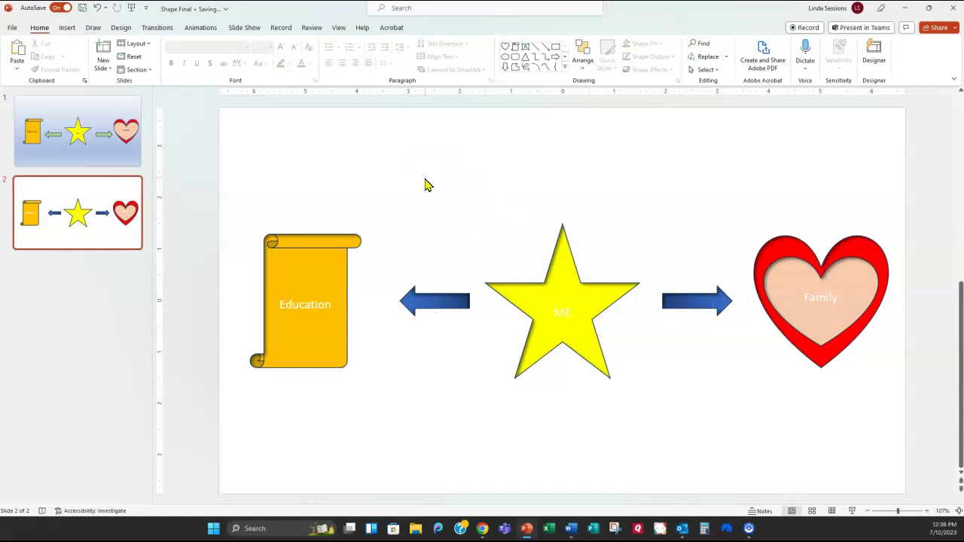
left_click(426, 190)
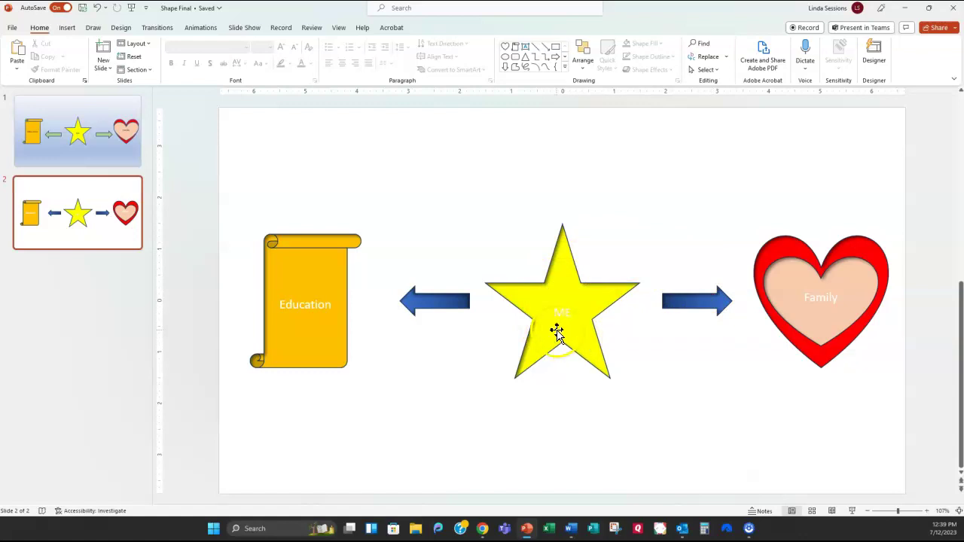
Step: Make the ME star label size 20 and black
double_click(561, 311)
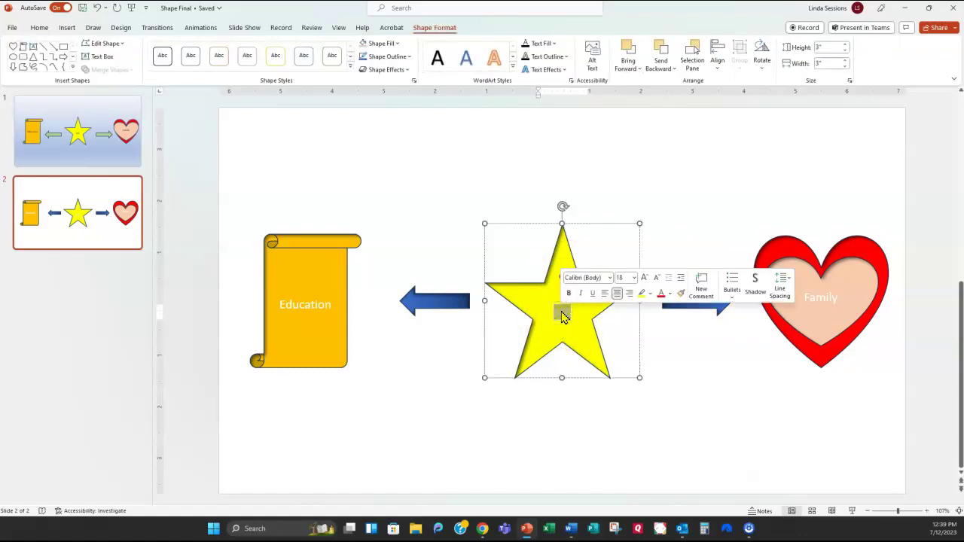
left_click(634, 279)
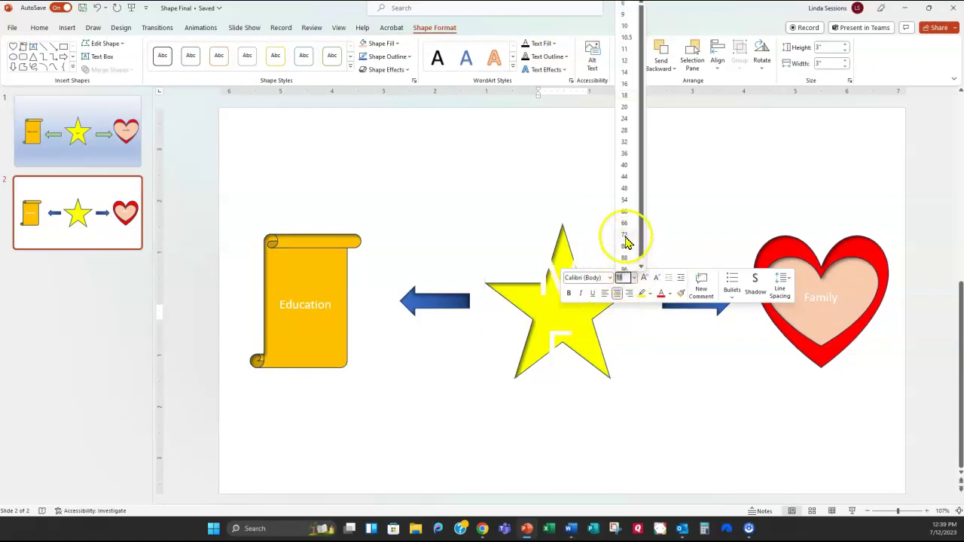
left_click(624, 107)
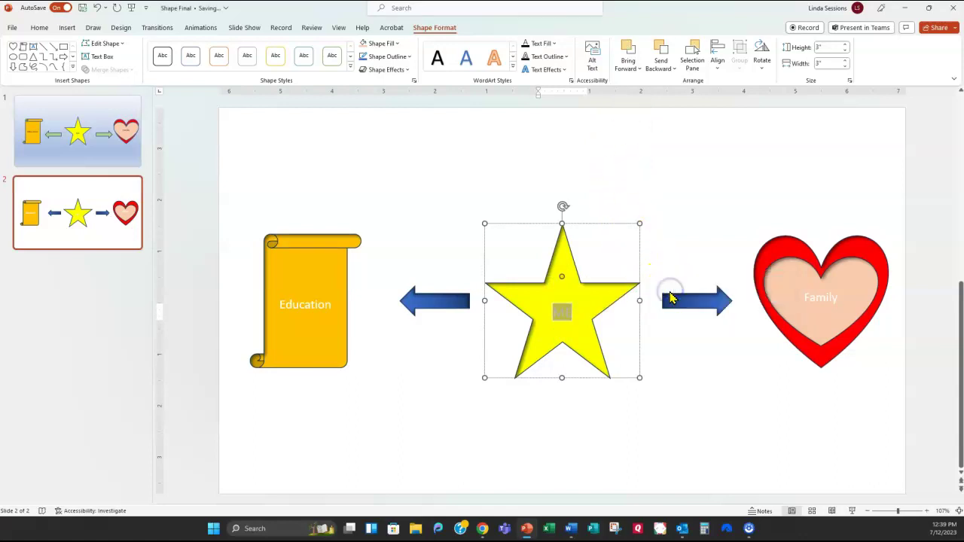
left_click(39, 28)
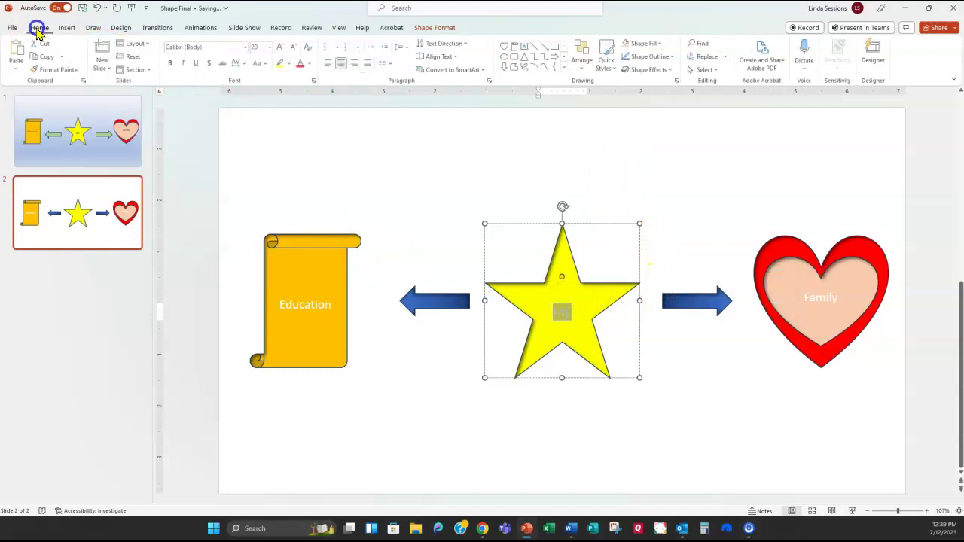
left_click(309, 64)
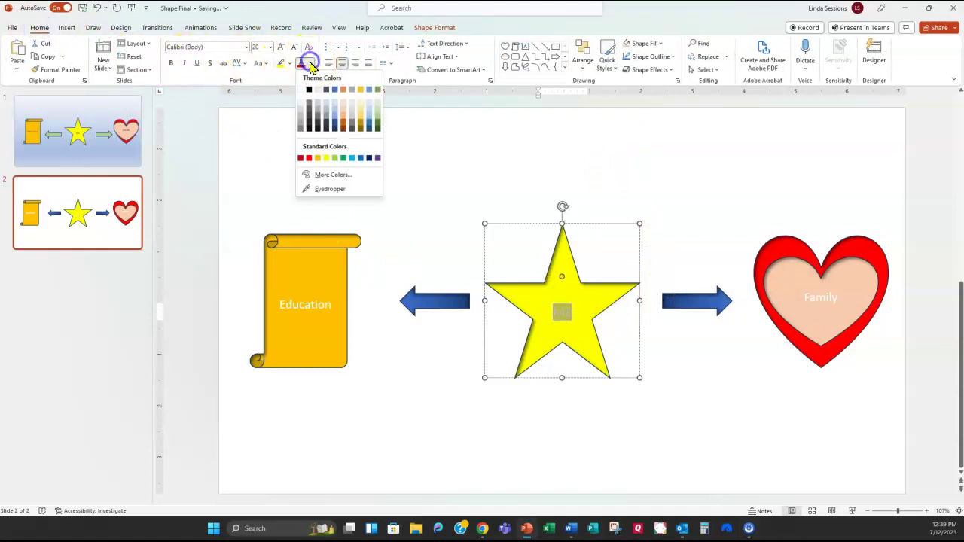
left_click(308, 90)
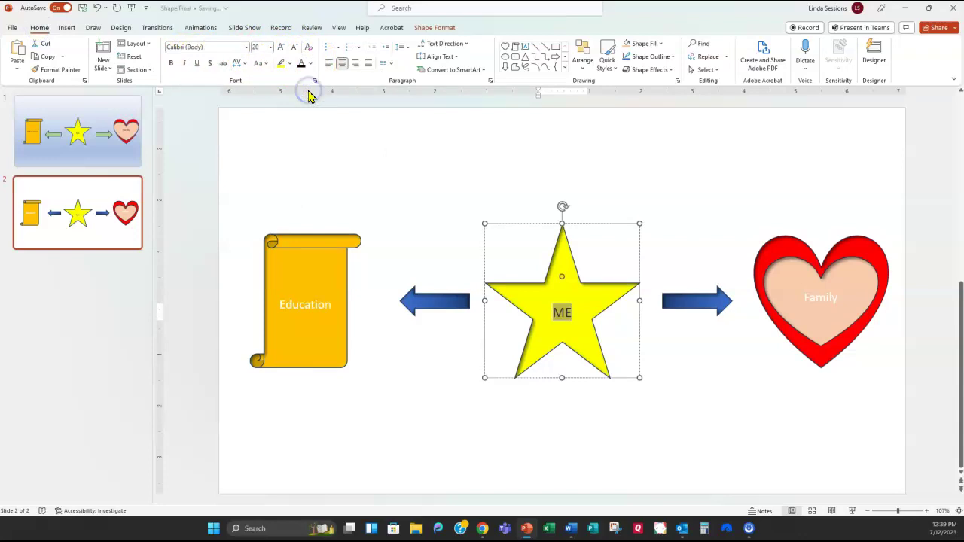
Step: Make the Education label size 20 and black
double_click(306, 307)
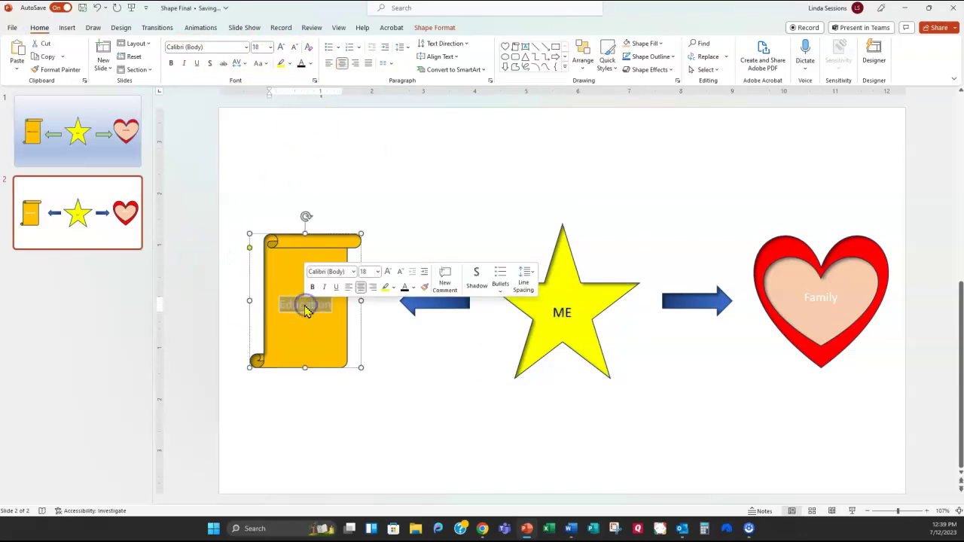
left_click(377, 272)
left_click(368, 106)
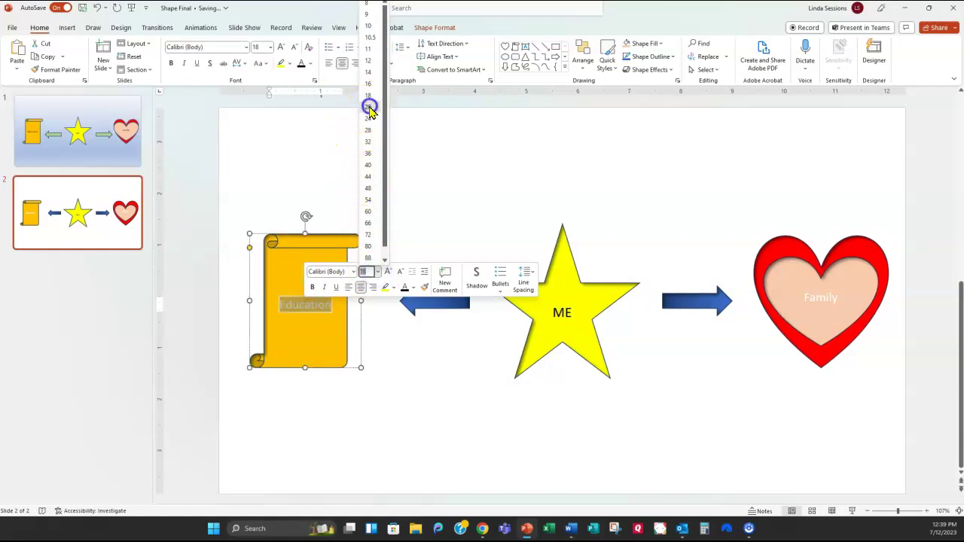
left_click(404, 287)
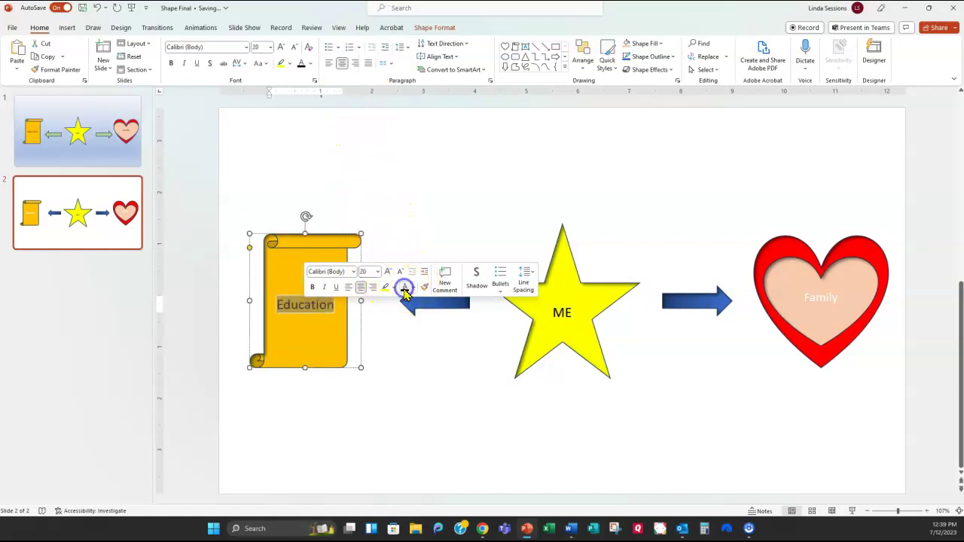
Step: Make the heart's Family label size 20 and black
left_click(828, 303)
double_click(821, 300)
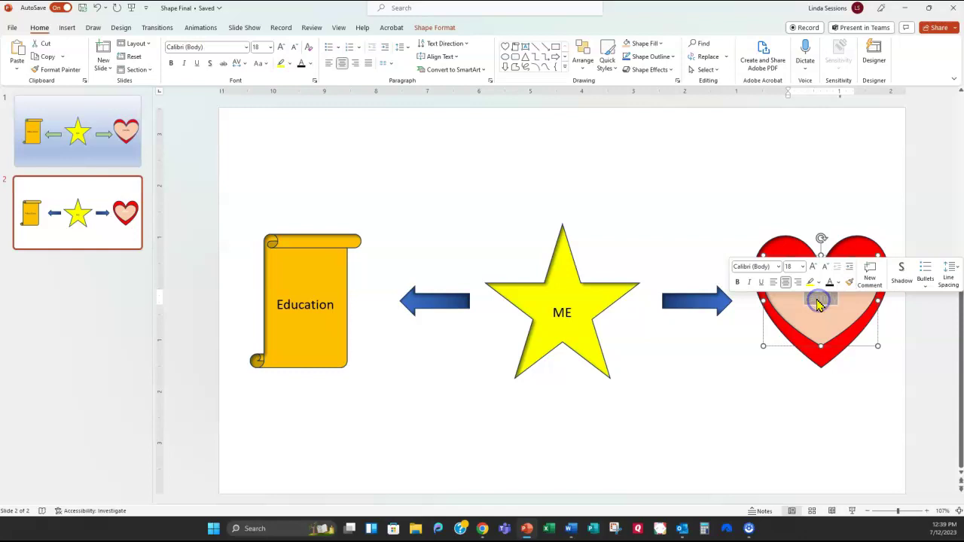
left_click(803, 268)
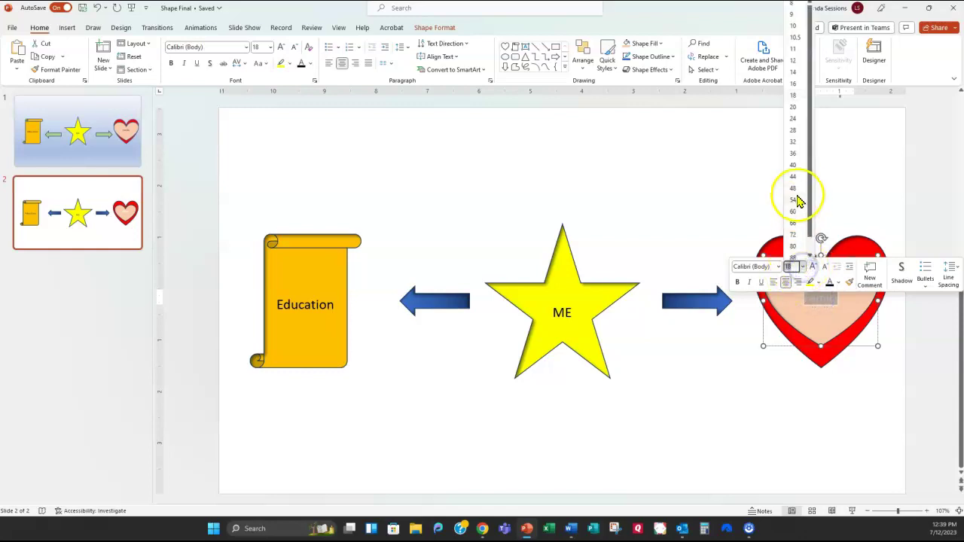
left_click(797, 108)
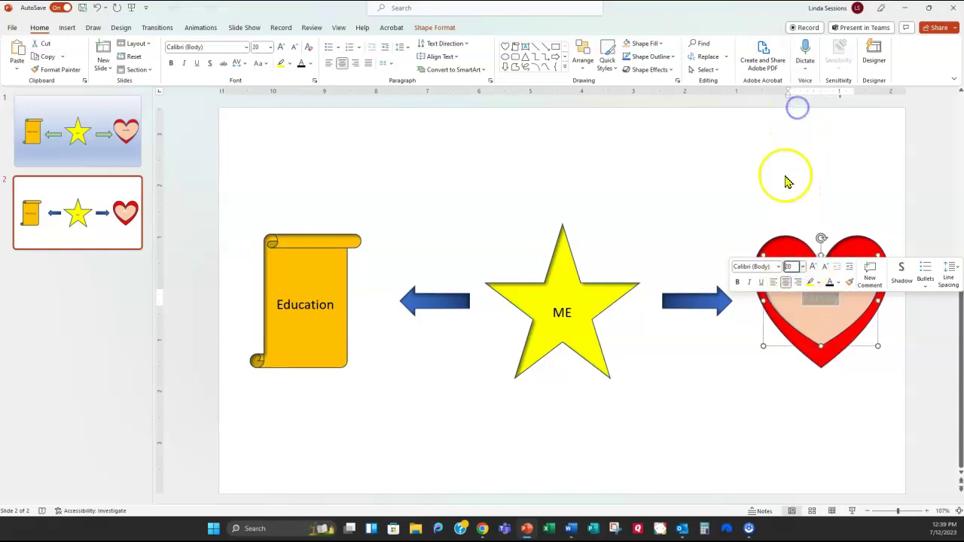
left_click(831, 283)
left_click(621, 190)
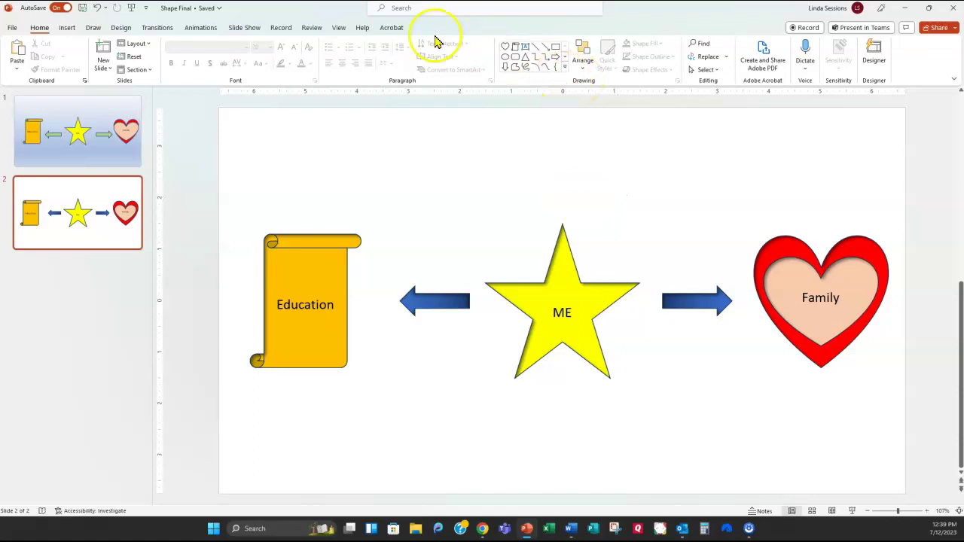
Step: Apply a gradient fill to the slide background using Design > Format Background
left_click(121, 30)
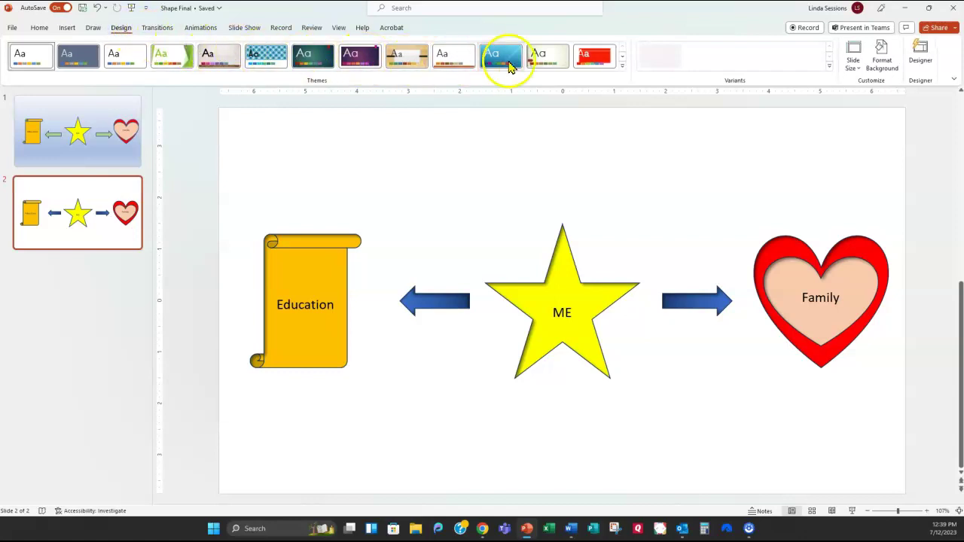
left_click(883, 64)
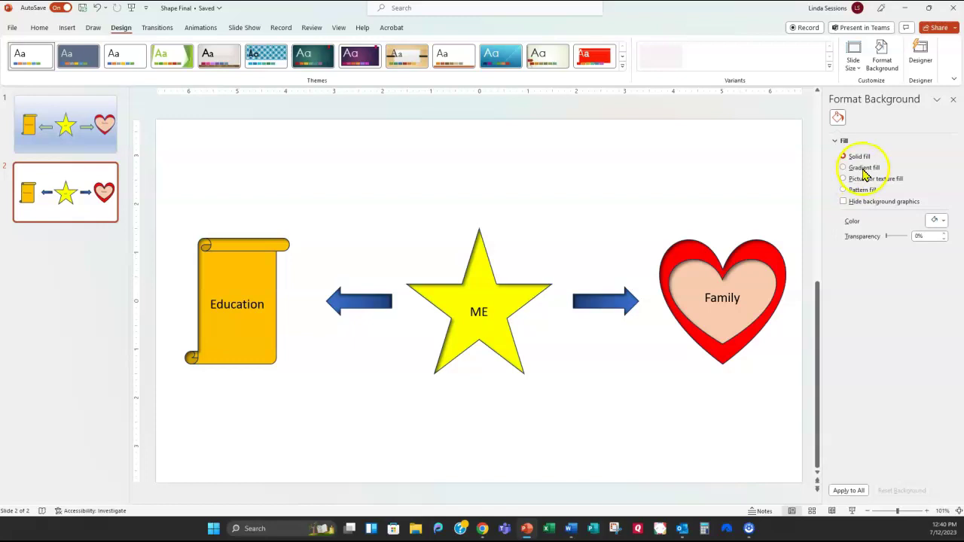
left_click(843, 167)
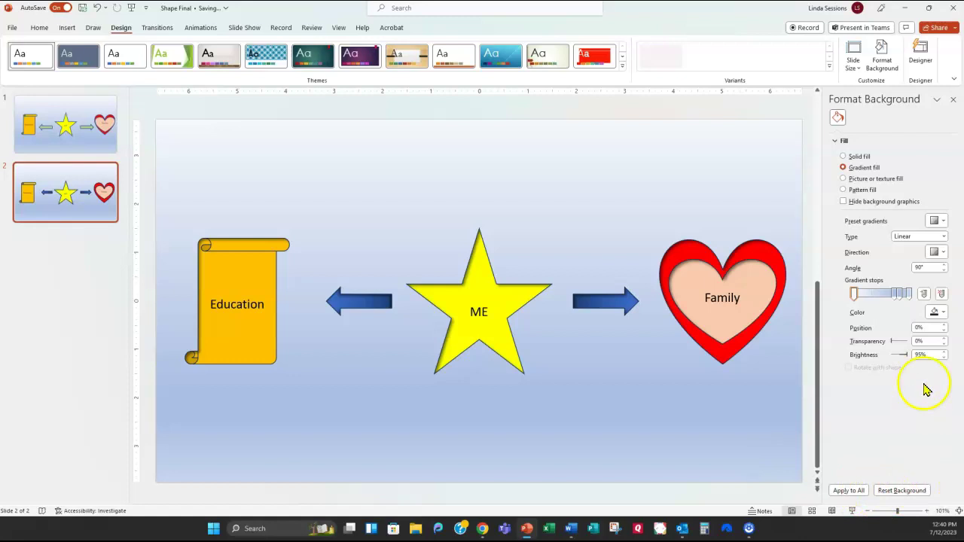
left_click(954, 102)
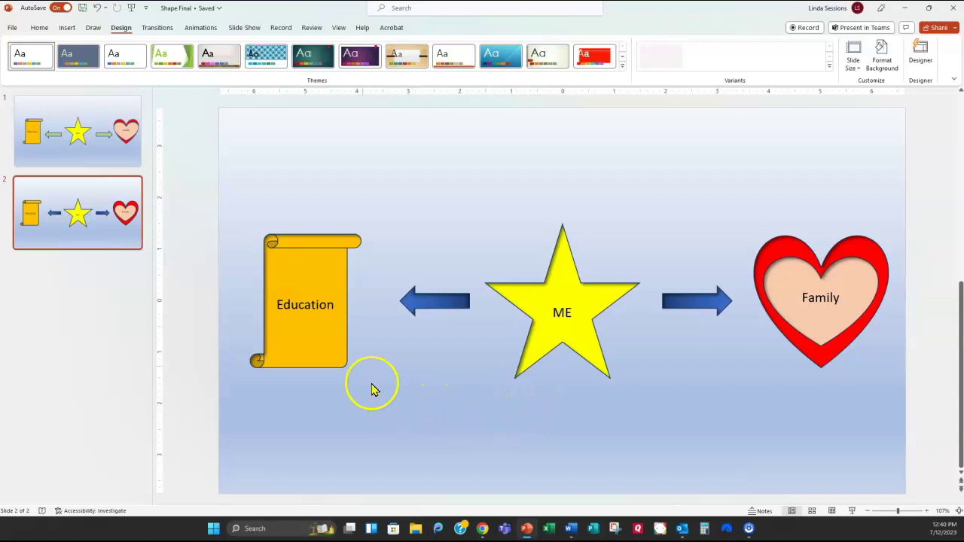
left_click(299, 257)
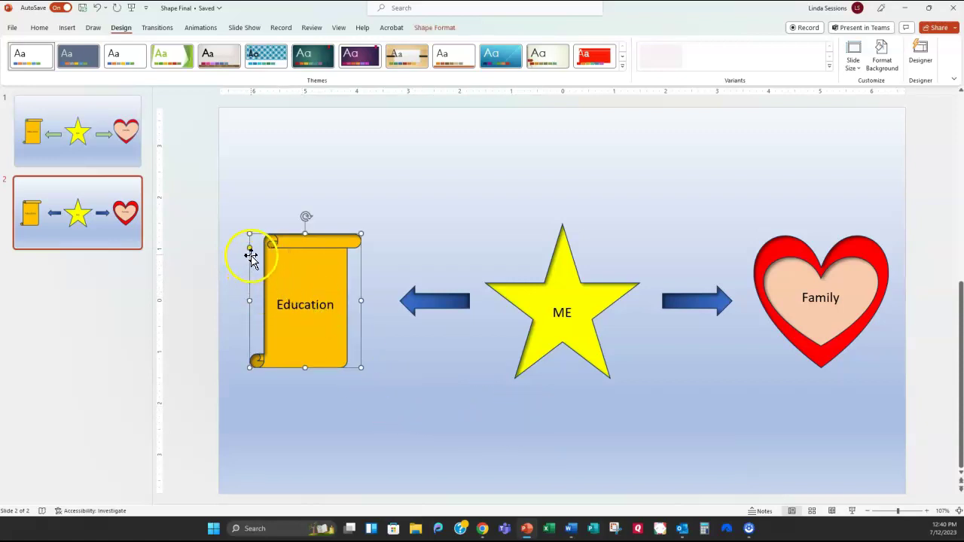
left_click_drag(250, 249, 305, 270)
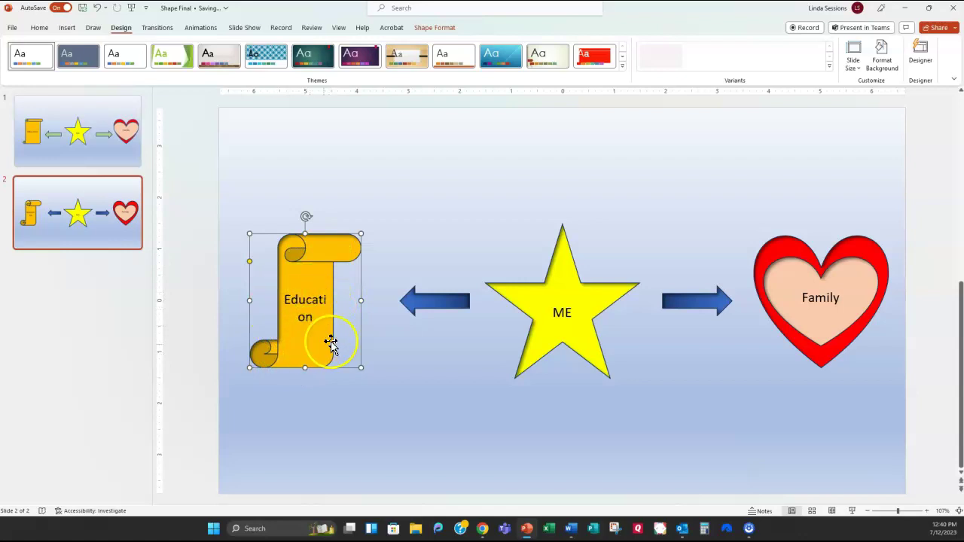
left_click_drag(361, 301, 377, 300)
left_click_drag(249, 308, 237, 301)
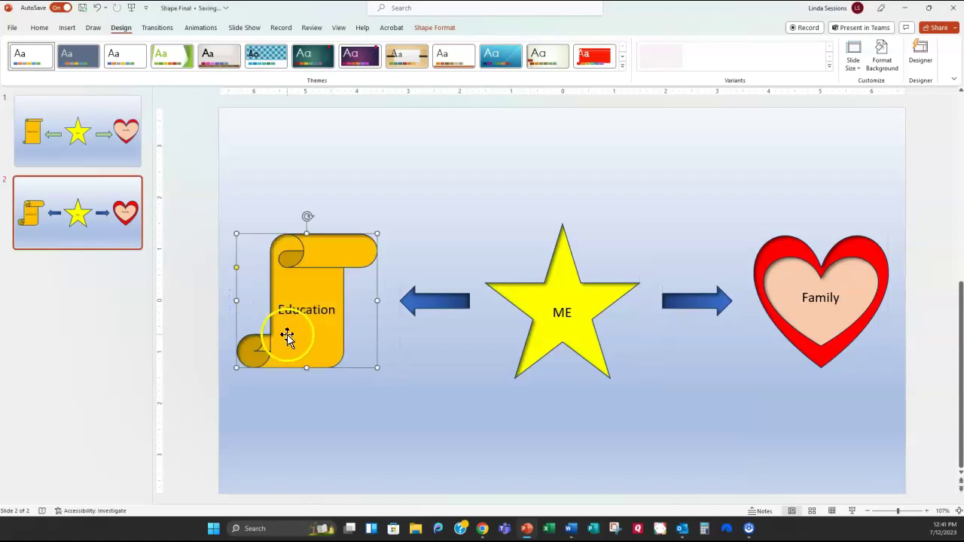
left_click(97, 7)
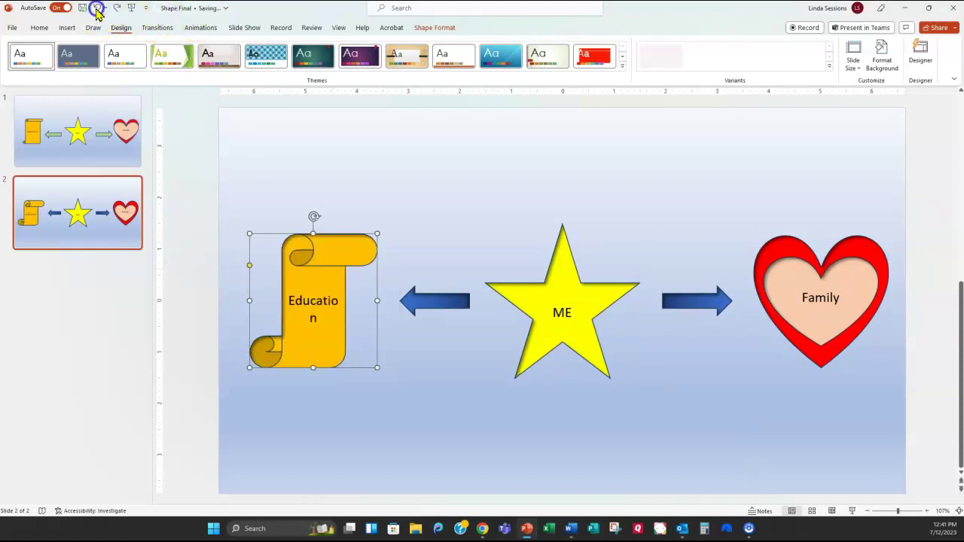
left_click(97, 8)
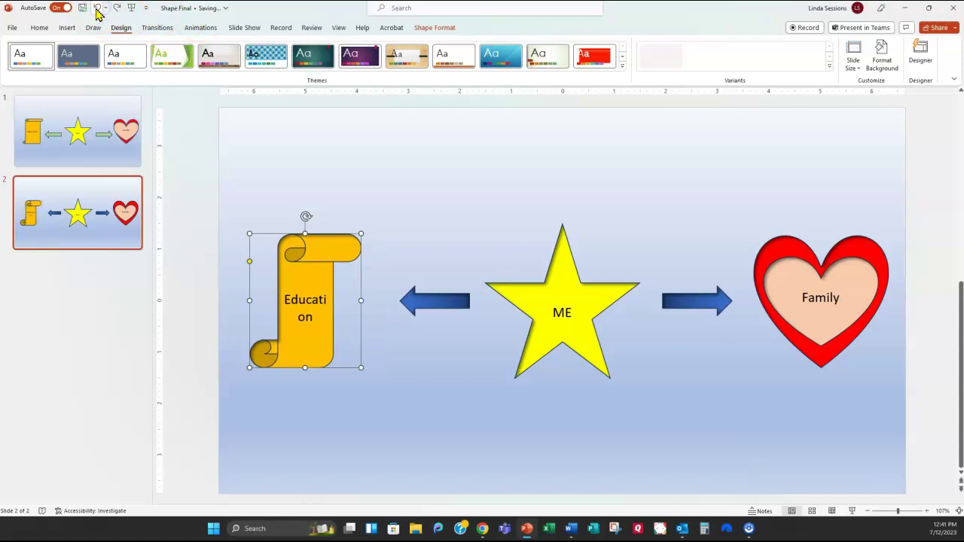
left_click(98, 9)
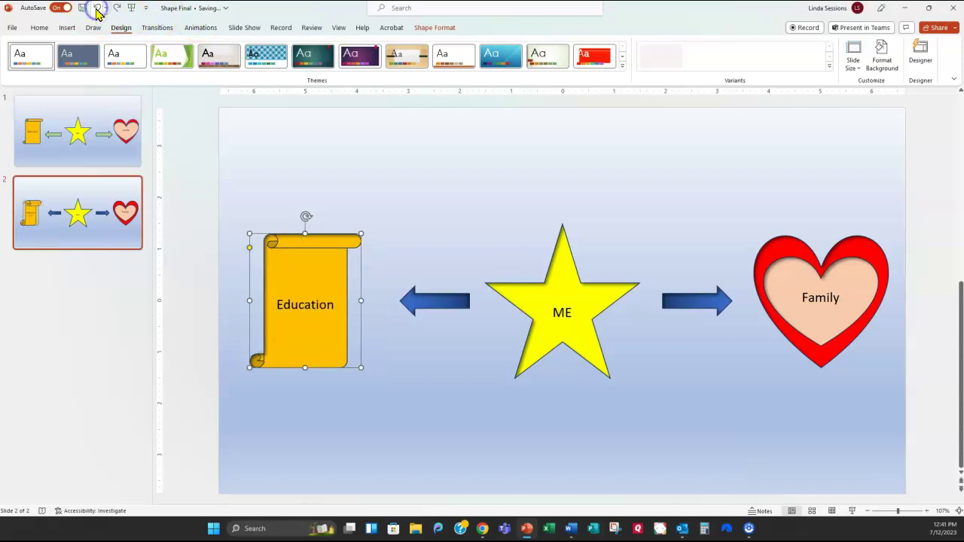
left_click(817, 296)
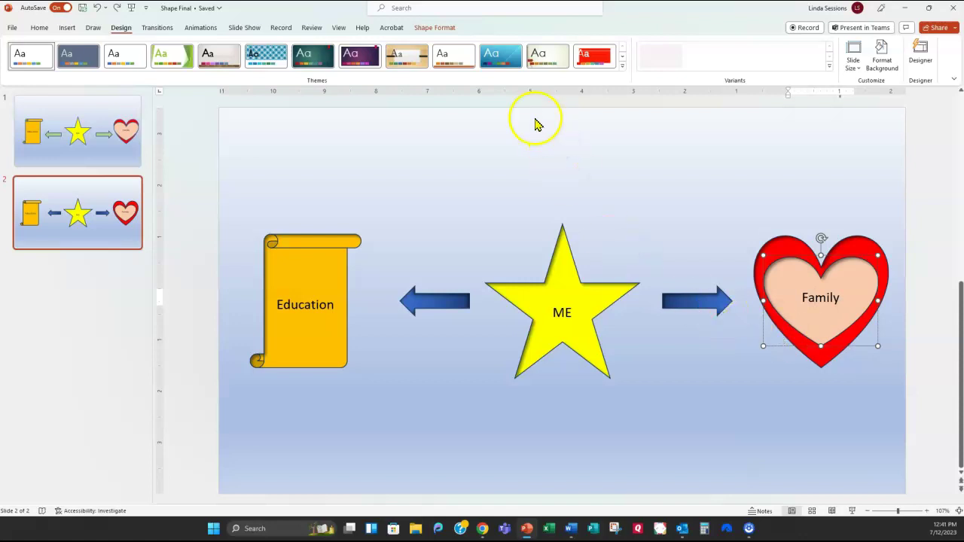
left_click(443, 31)
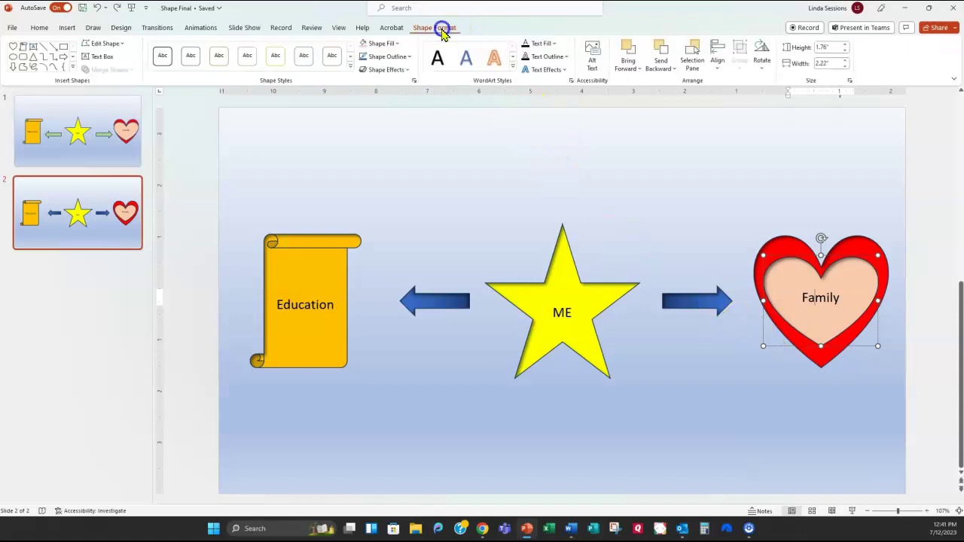
left_click(104, 43)
left_click(107, 78)
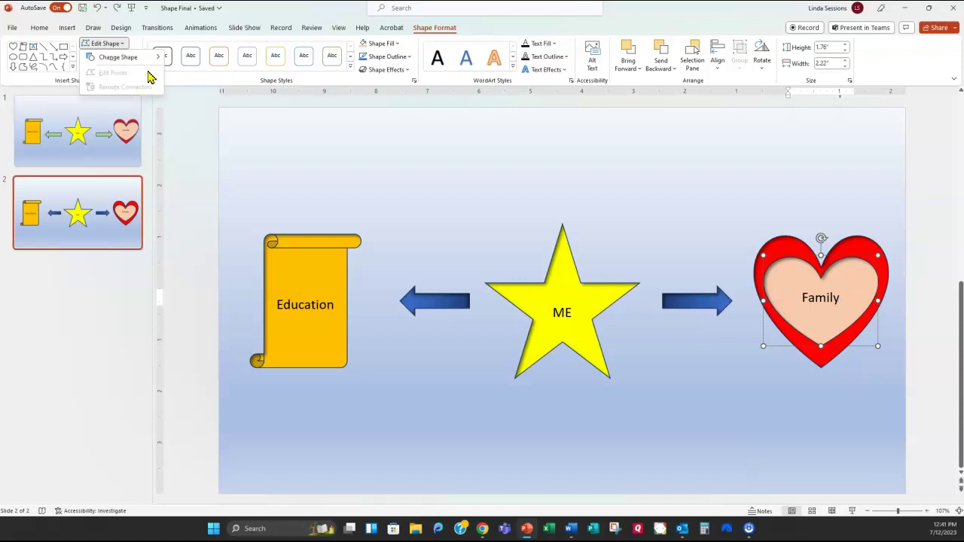
left_click(277, 263)
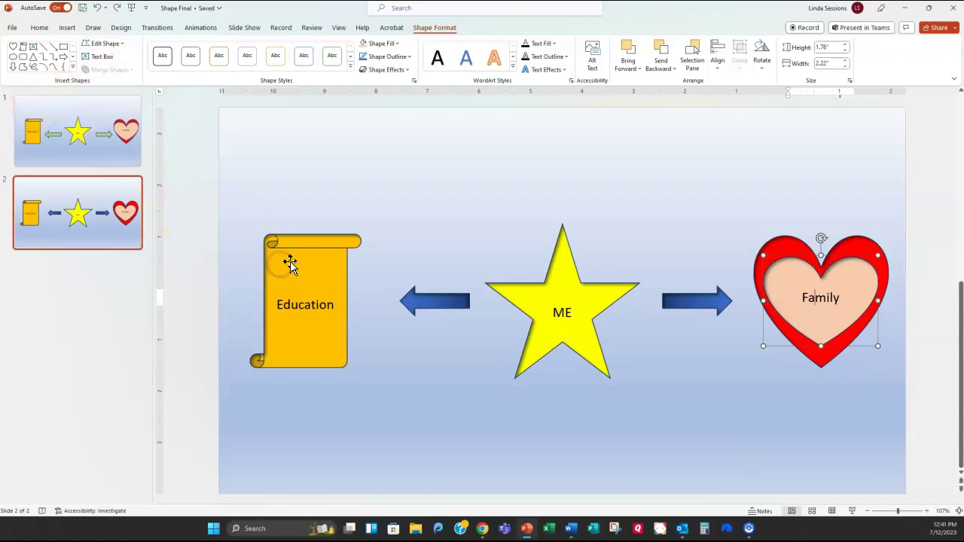
left_click(290, 264)
left_click(119, 44)
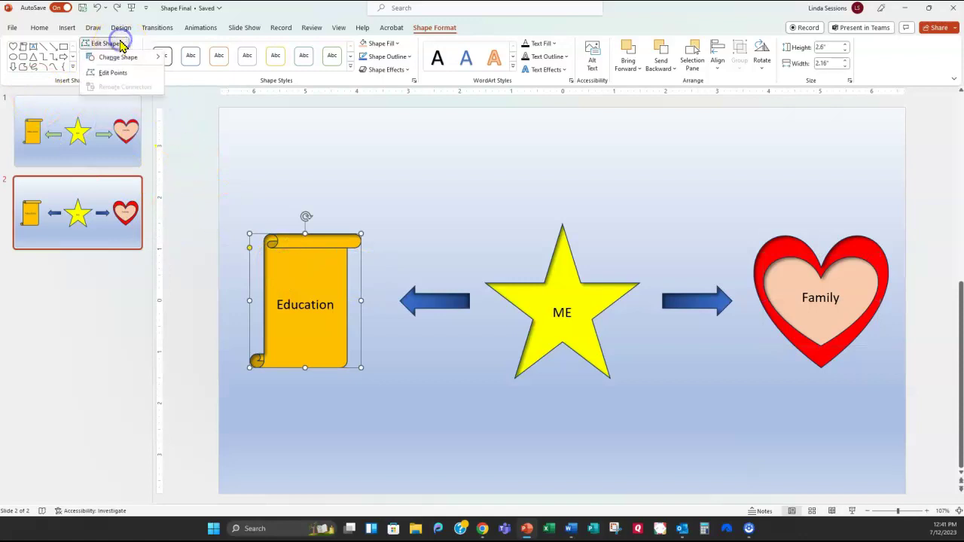
left_click(109, 73)
left_click(271, 241)
left_click(353, 242)
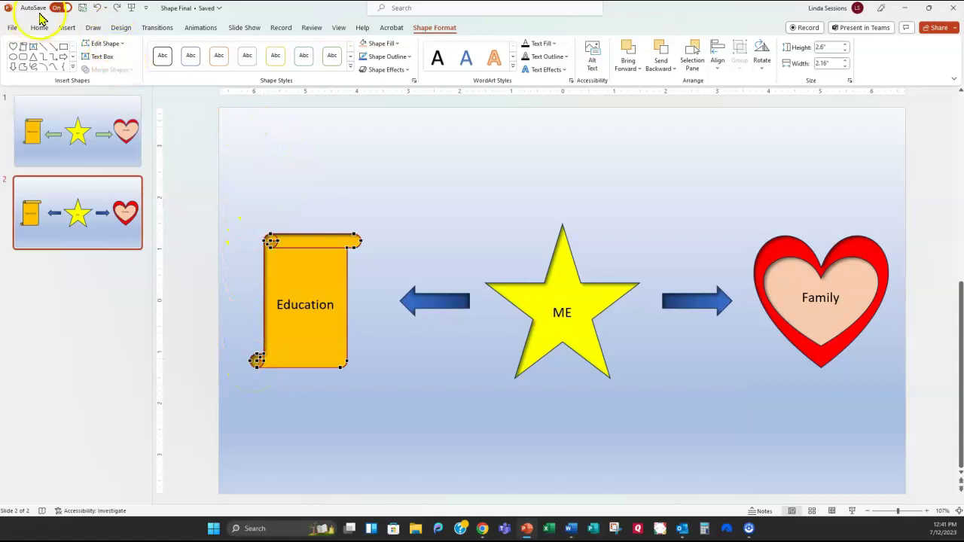
left_click(97, 8)
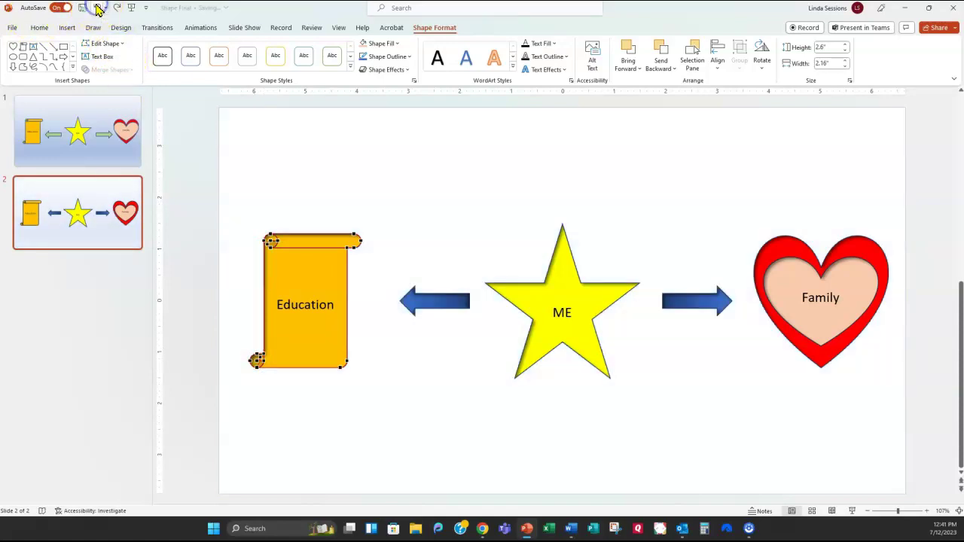
left_click(96, 8)
left_click(117, 8)
left_click(117, 7)
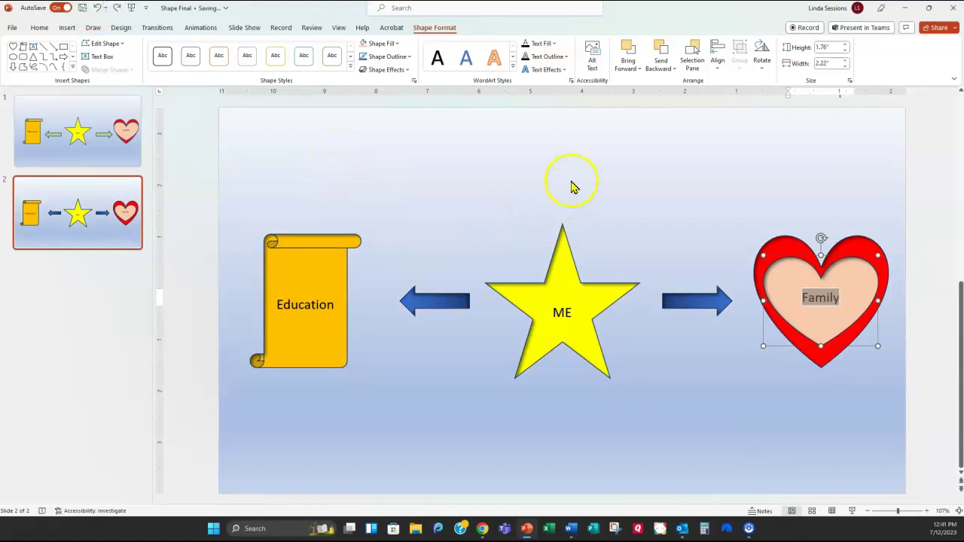
left_click(657, 150)
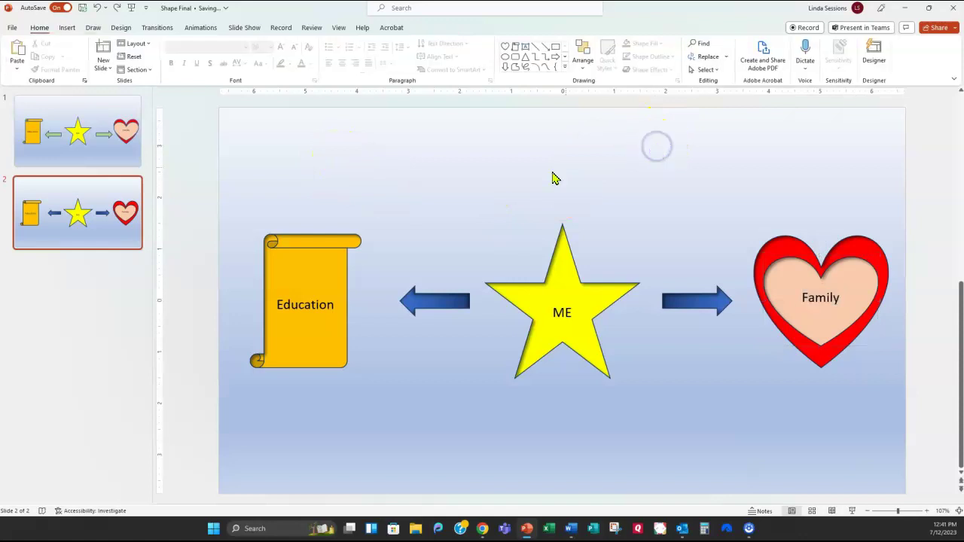